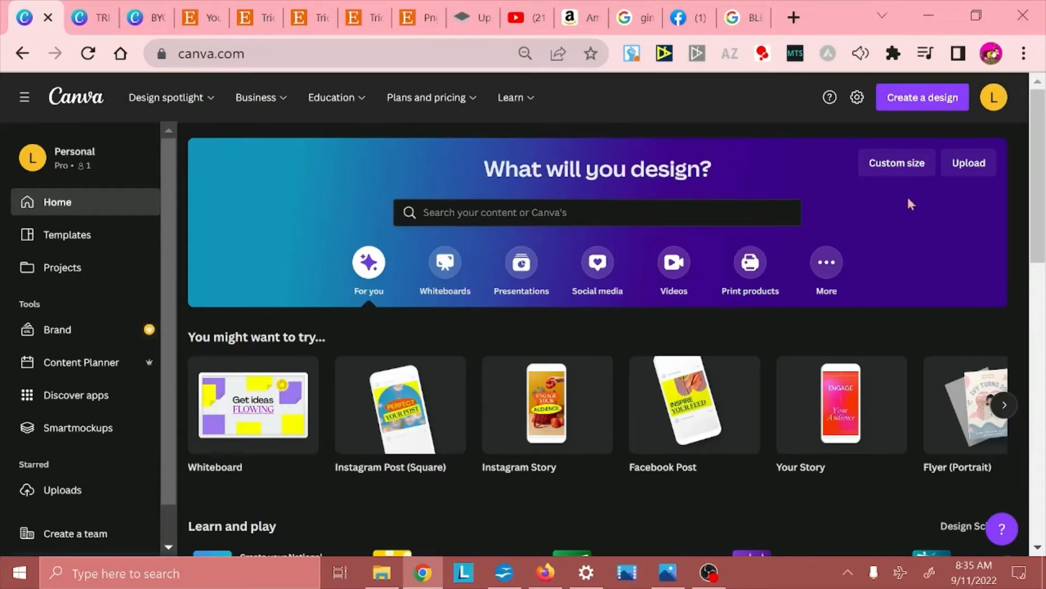
# Step: Create a new blank design with a custom size of 4500 × 5400 px
pyautogui.click(887, 172)
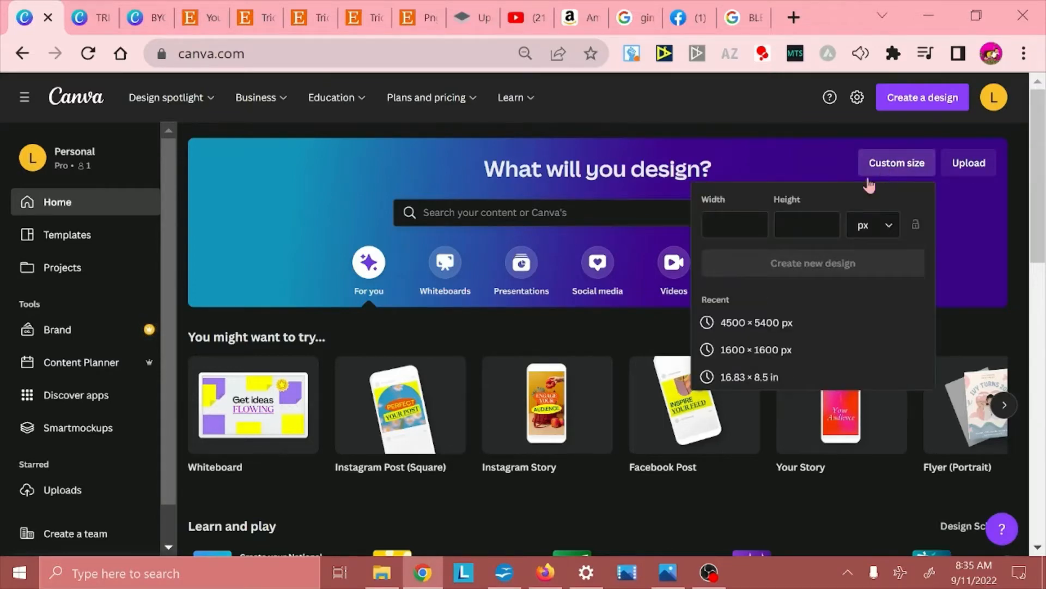
pyautogui.click(736, 227)
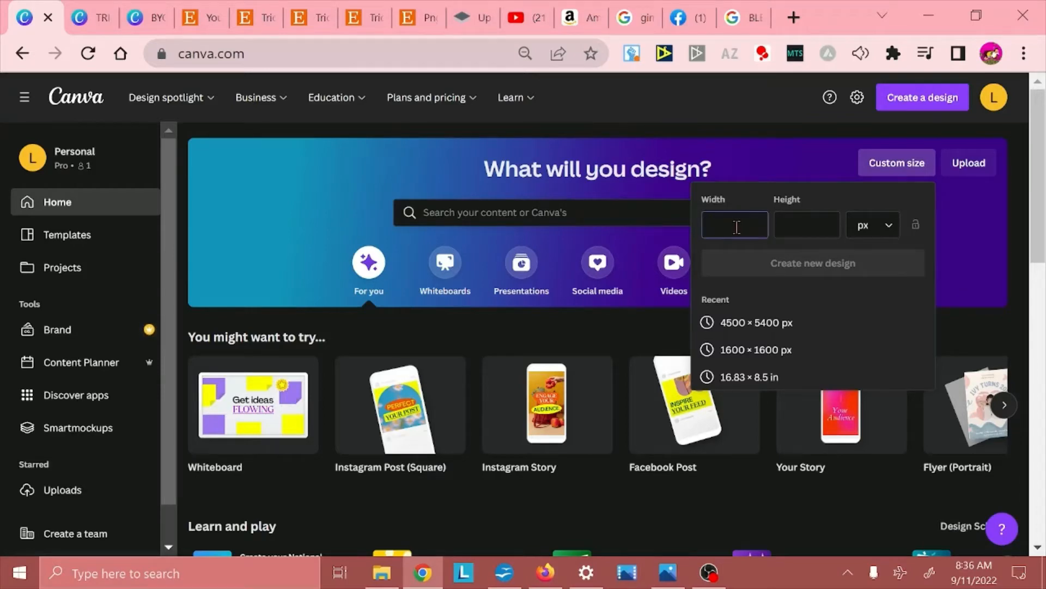
pyautogui.write('4500')
pyautogui.click(822, 224)
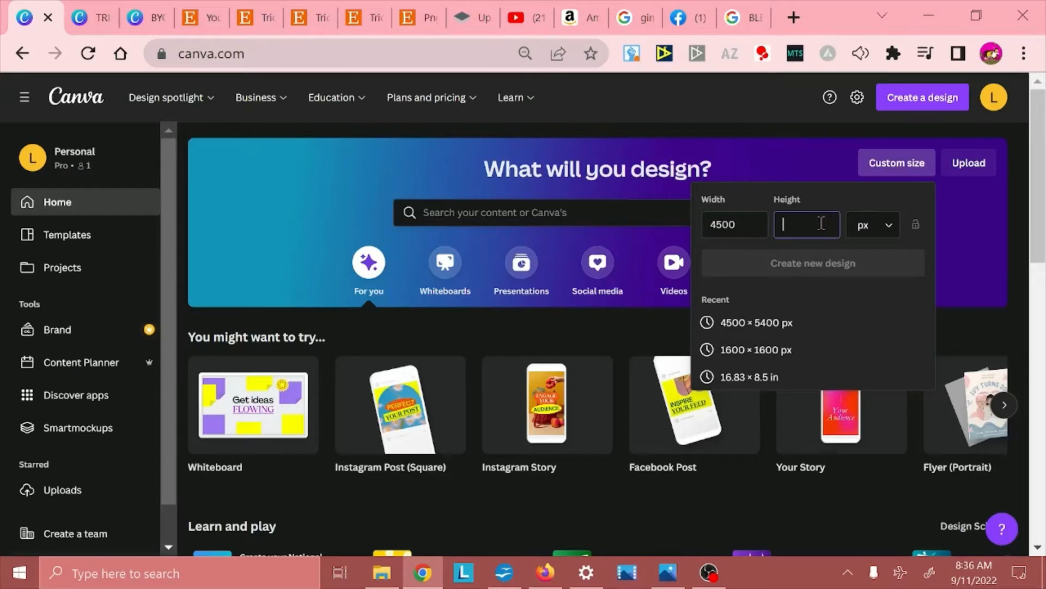
pyautogui.write('5400')
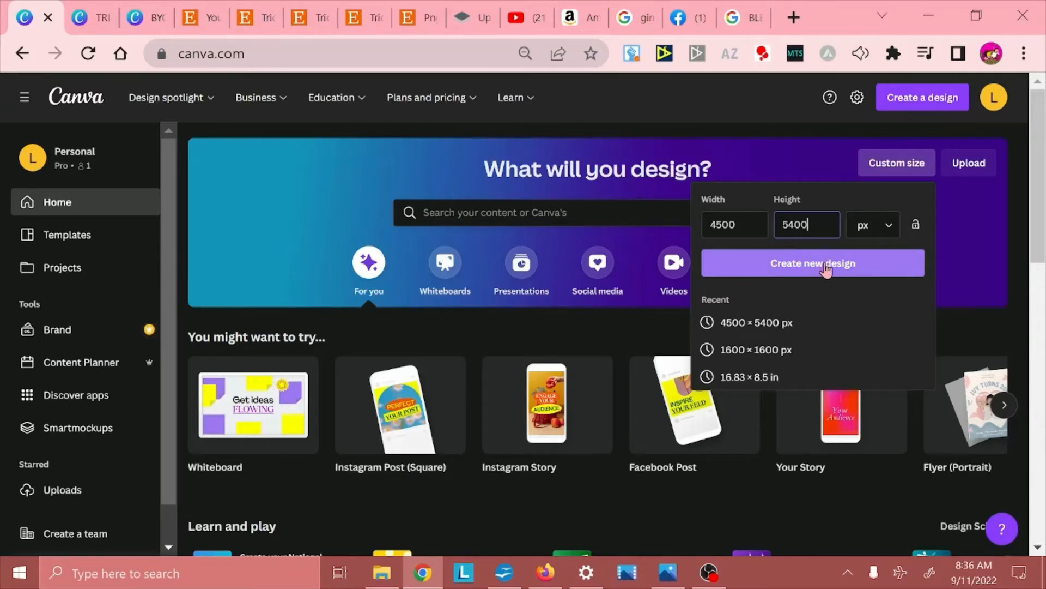
pyautogui.click(826, 269)
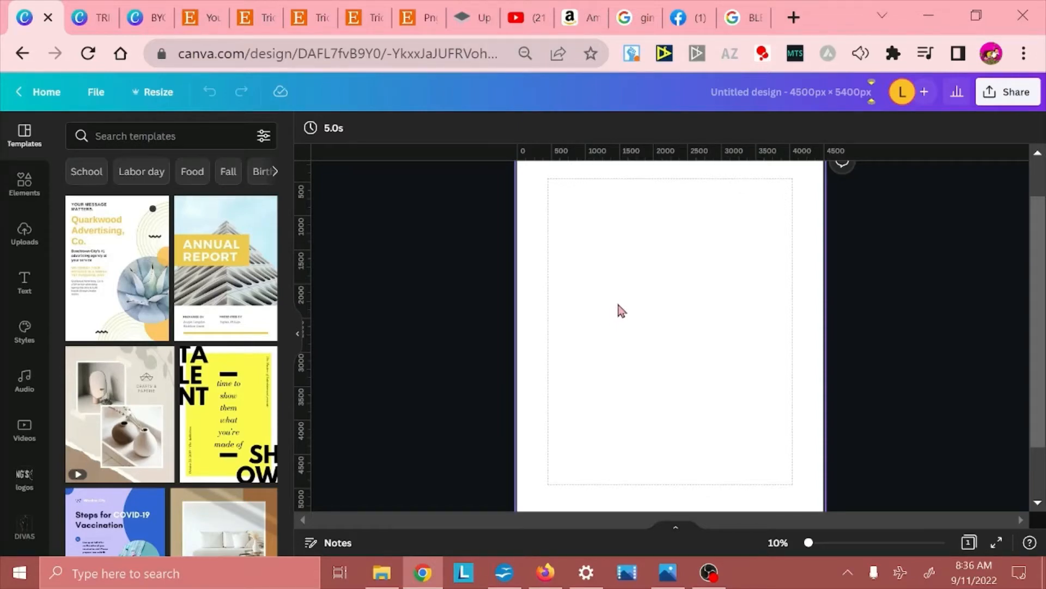
# Step: Set the page background colour to black (#000000)
pyautogui.rightClick(638, 297)
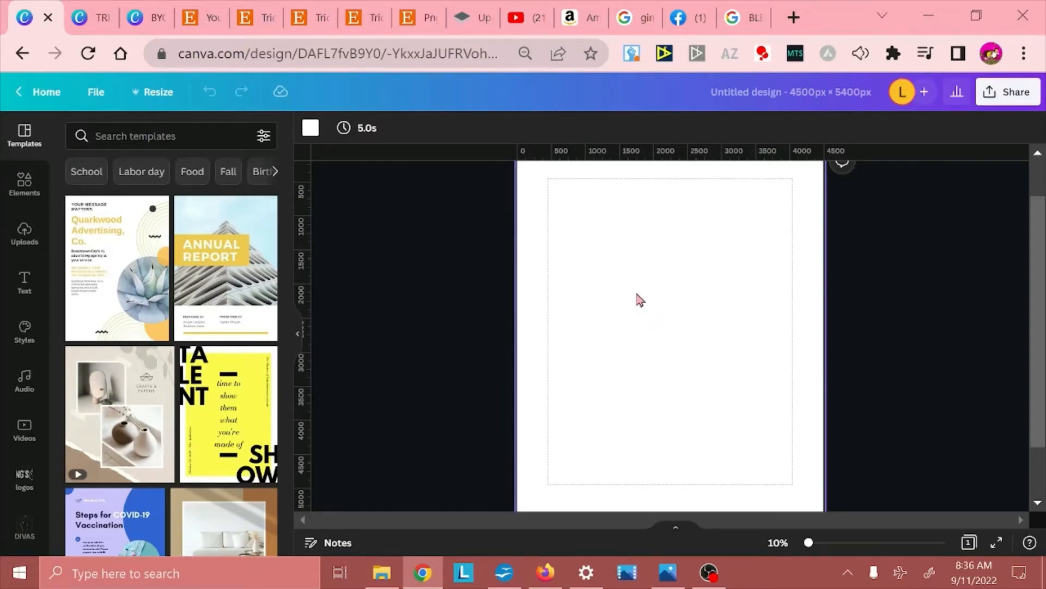
pyautogui.click(565, 263)
pyautogui.click(310, 128)
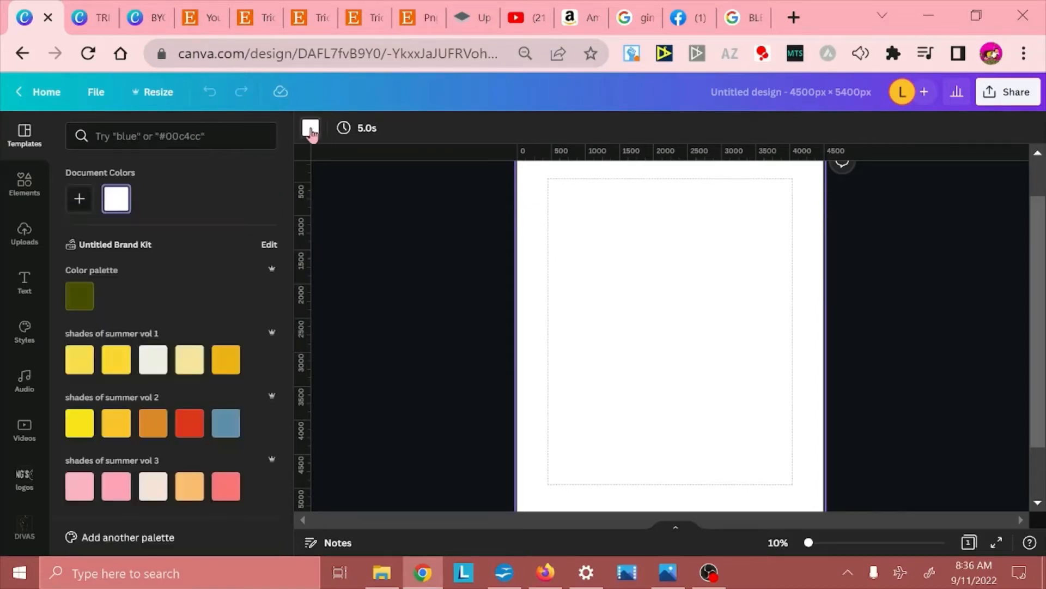
pyautogui.click(77, 208)
pyautogui.moveTo(105, 272); pyautogui.dragTo(61, 323)
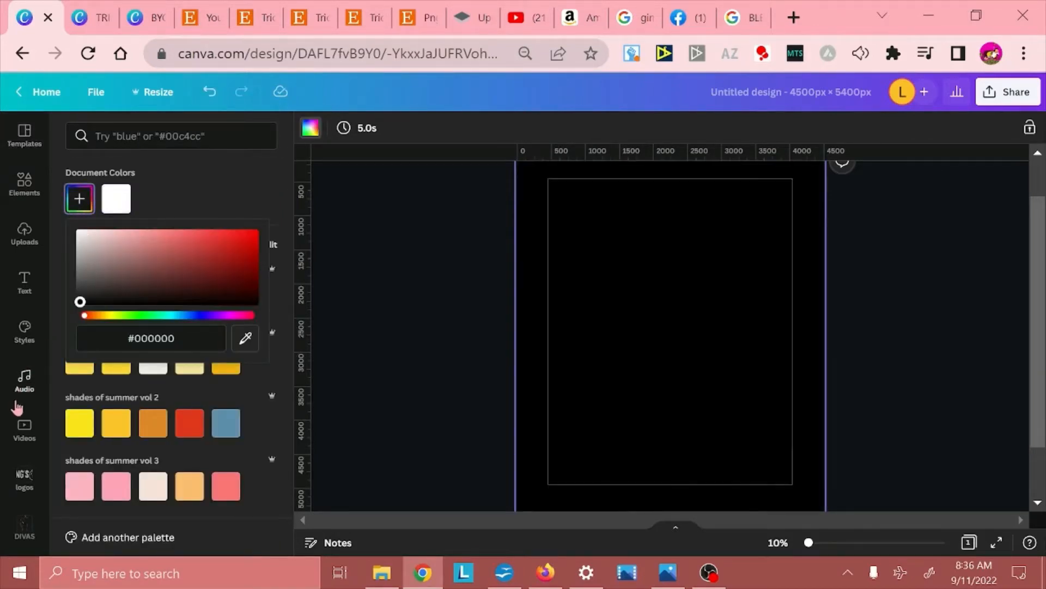
pyautogui.click(389, 325)
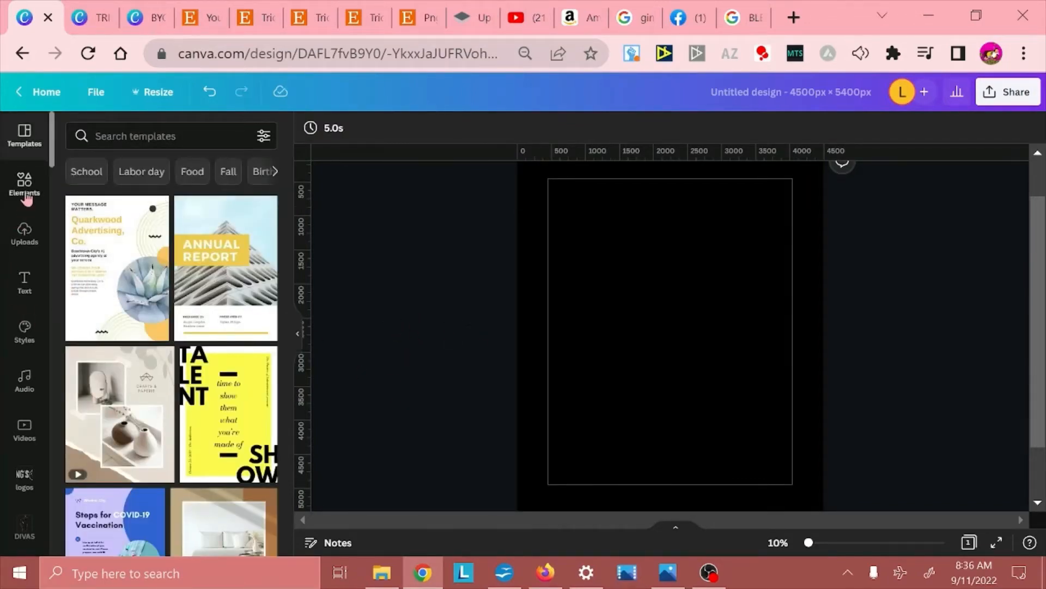
# Step: Search the elements for "BLUR" and add the white blurred vertical rectangle to the page
pyautogui.click(26, 196)
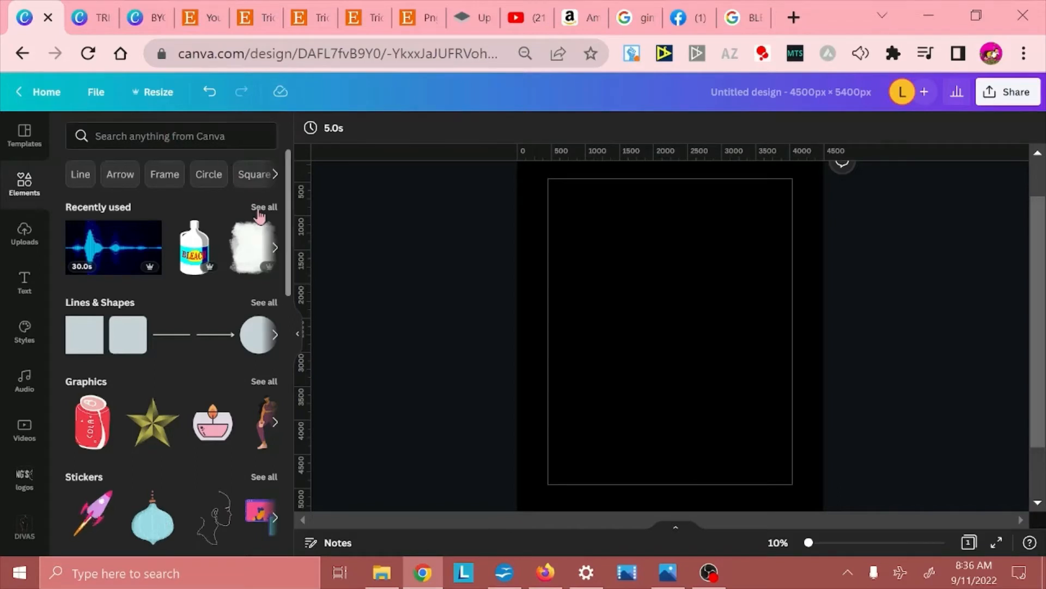
pyautogui.click(143, 135)
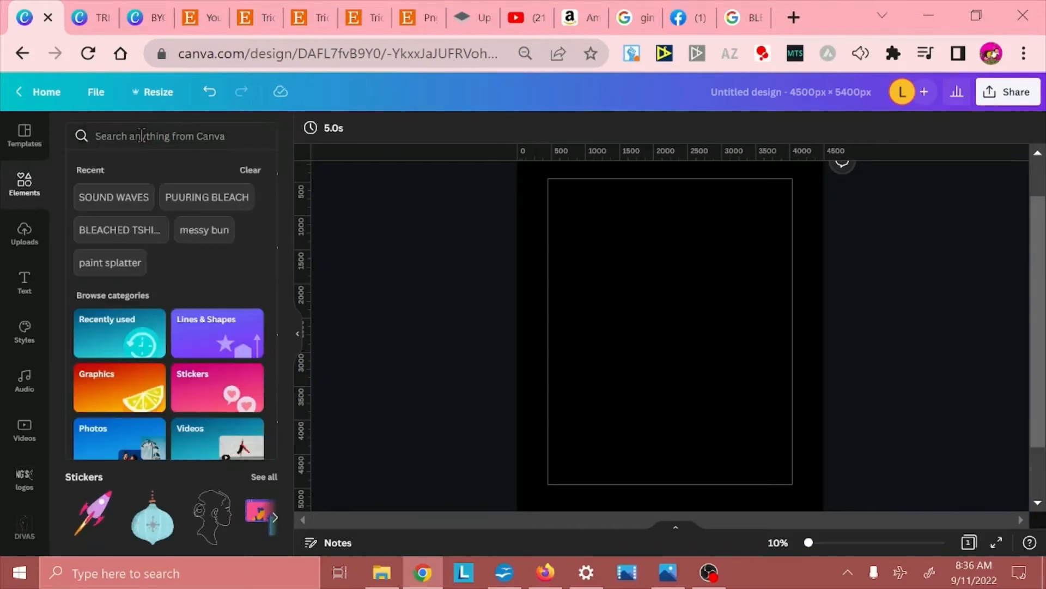
pyautogui.write('BLUR')
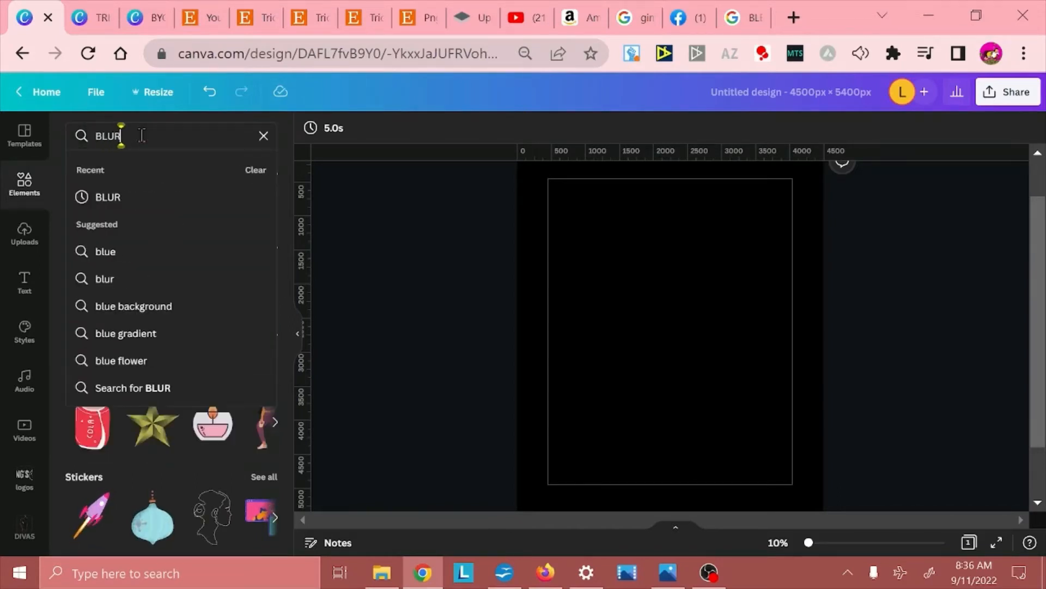
pyautogui.press('Return')
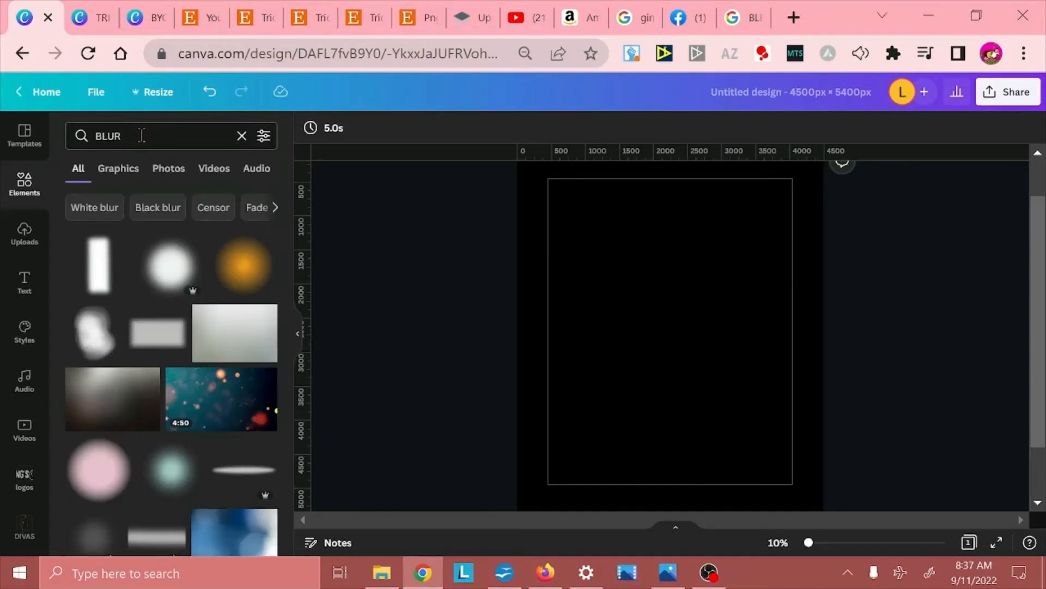
pyautogui.click(104, 277)
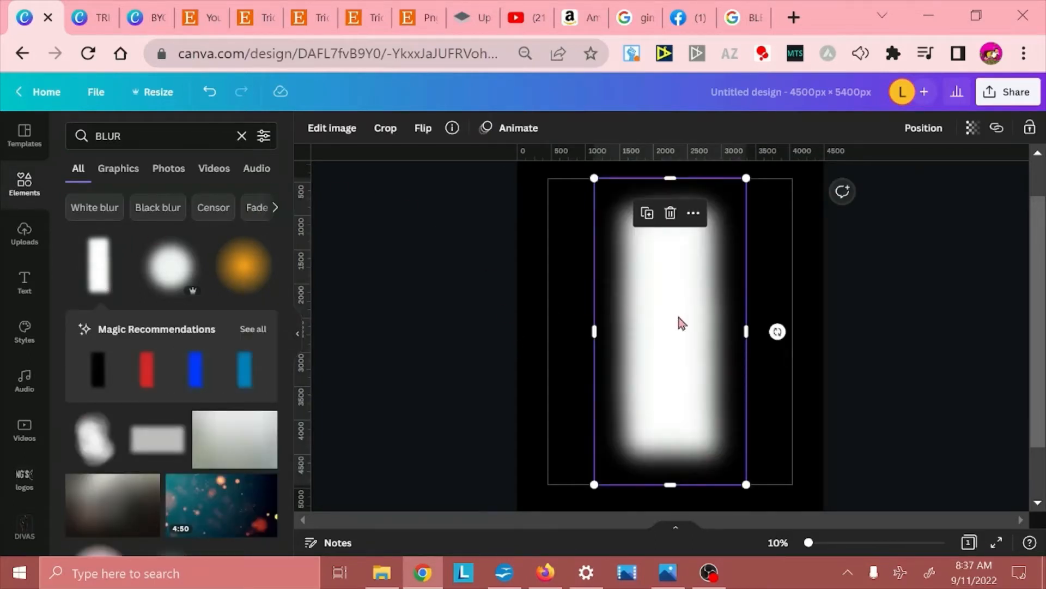
# Step: Narrow the blurred rectangle slightly and overlap it with two copies side by side to form one wide white patch
pyautogui.moveTo(594, 329)
pyautogui.mouseDown()
pyautogui.moveTo(567, 327)
pyautogui.moveTo(600, 325)
pyautogui.mouseUp()
pyautogui.moveTo(677, 329); pyautogui.dragTo(627, 321)
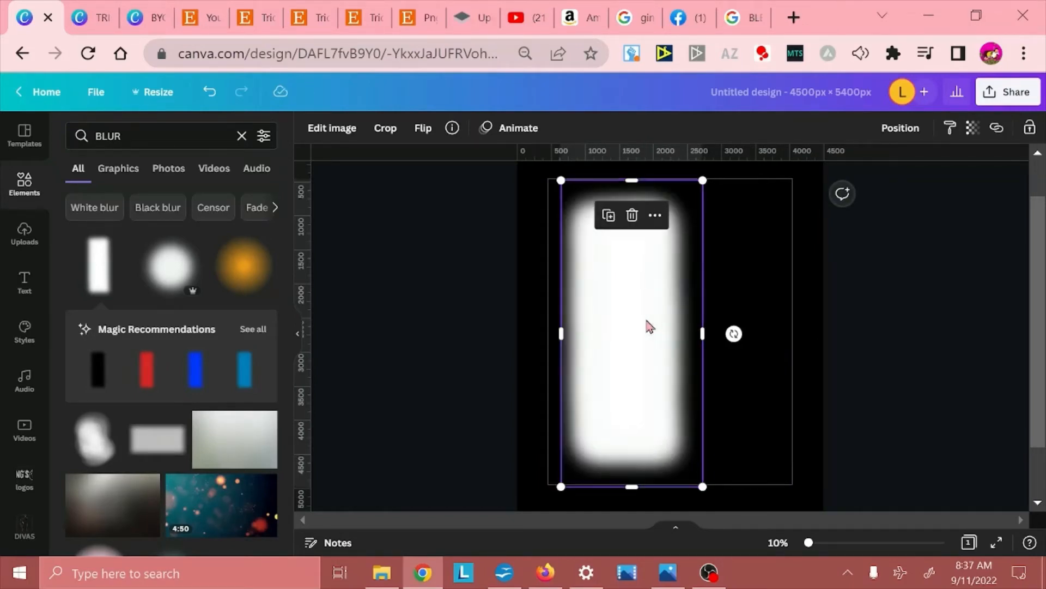
pyautogui.moveTo(633, 320); pyautogui.dragTo(738, 318)
pyautogui.click(616, 326)
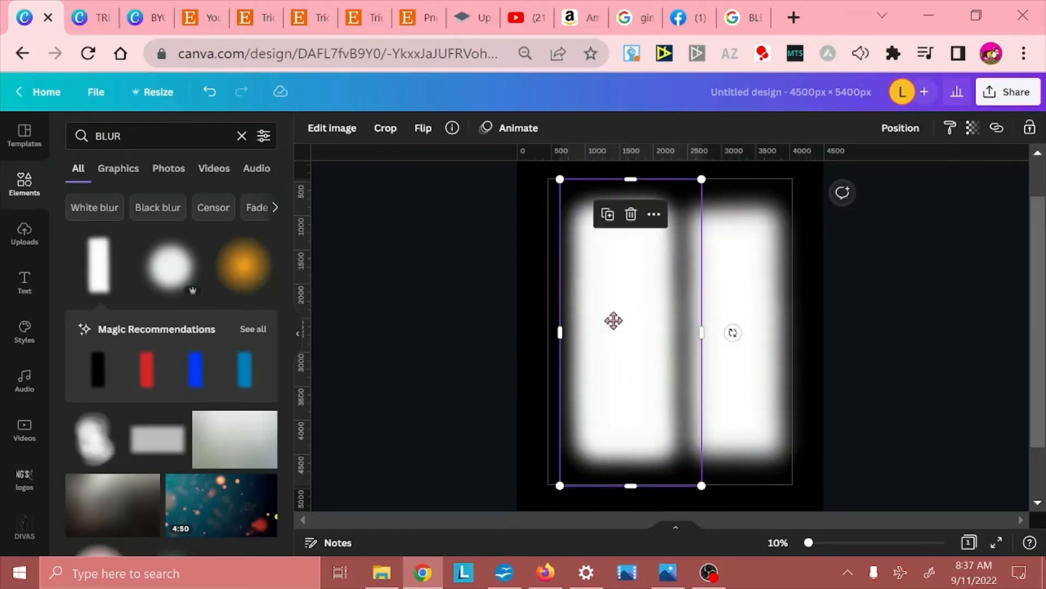
pyautogui.moveTo(613, 319); pyautogui.dragTo(666, 321)
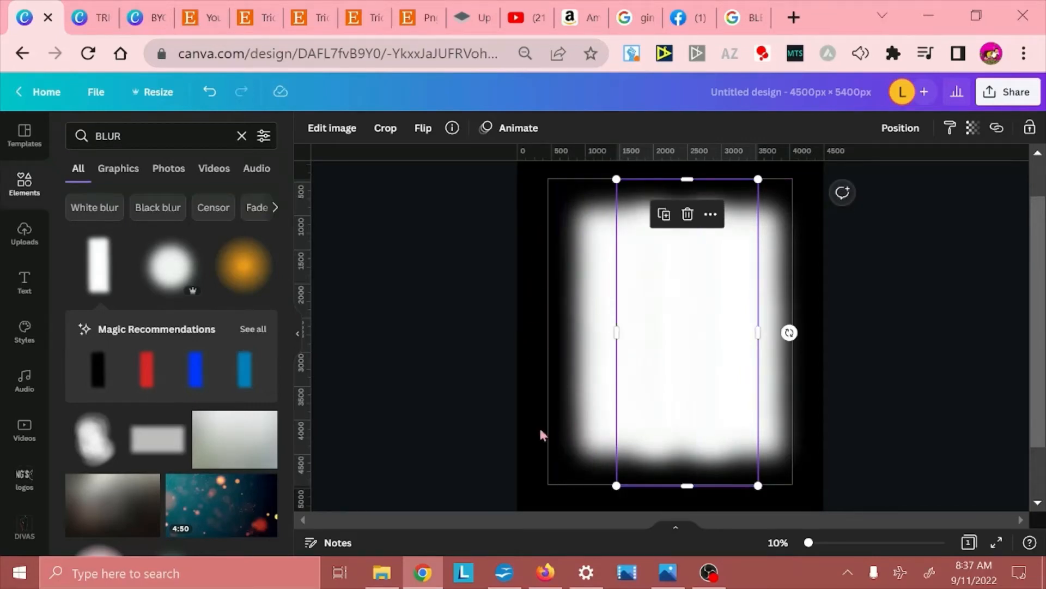
# Step: Select all the blurred rectangles together and shift the white patch slightly to the left on the black page
pyautogui.moveTo(493, 307); pyautogui.dragTo(914, 320)
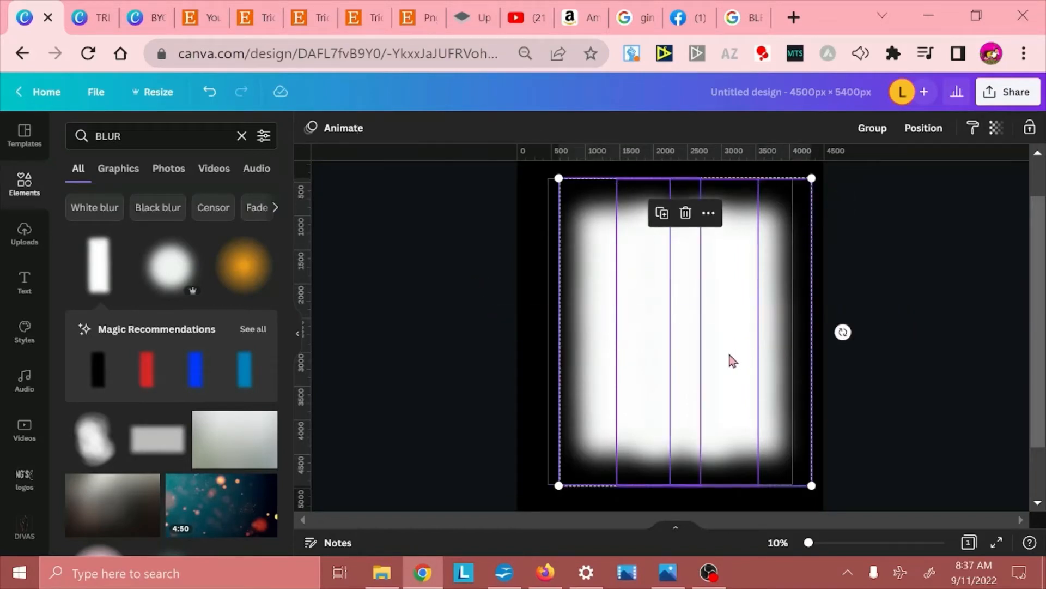
pyautogui.moveTo(727, 362); pyautogui.dragTo(726, 352)
pyautogui.click(957, 355)
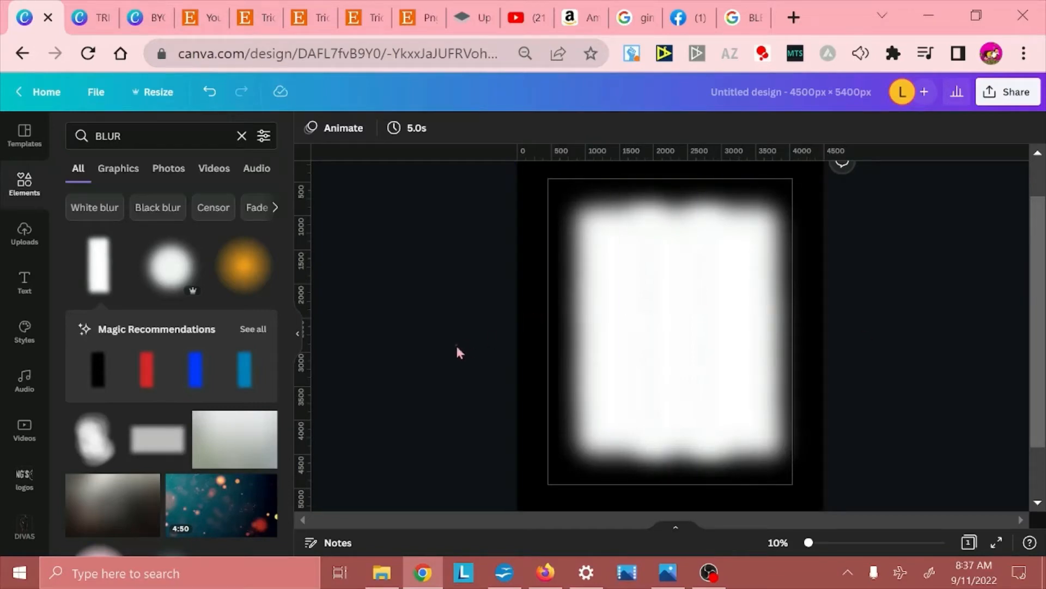
pyautogui.moveTo(456, 349); pyautogui.dragTo(811, 364)
pyautogui.moveTo(686, 366); pyautogui.dragTo(672, 360)
pyautogui.click(500, 397)
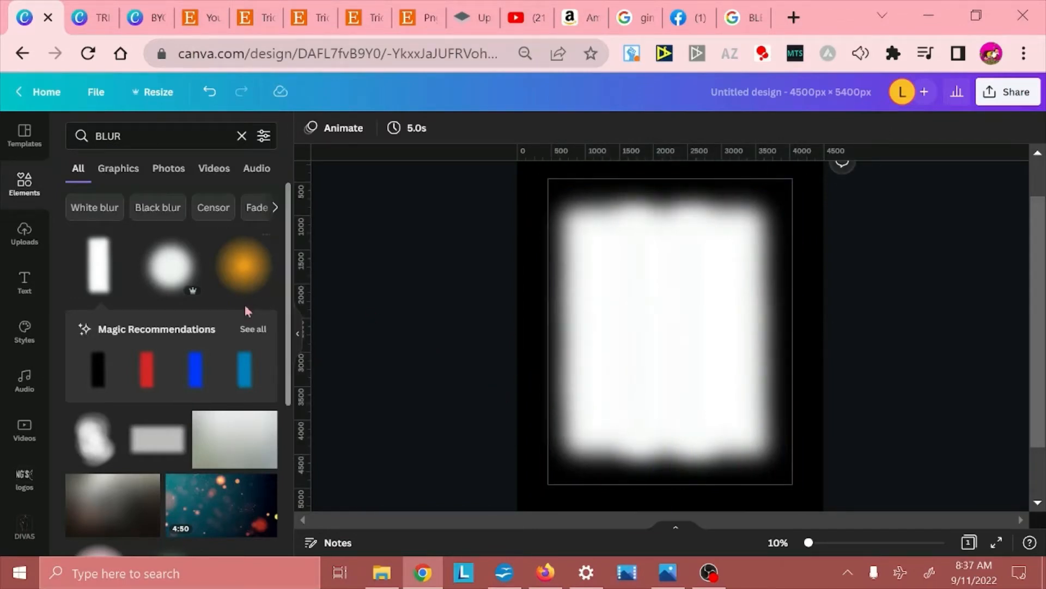
# Step: Search the elements for "PAINT SPLATTER" and add the fine speckled splatter graphic to the page
pyautogui.click(158, 143)
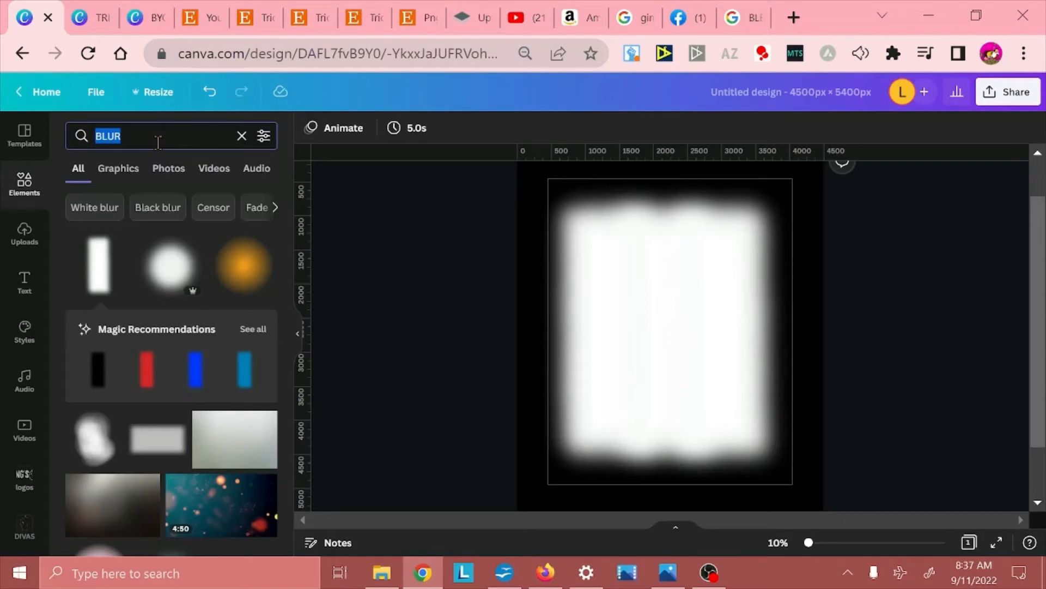
pyautogui.write('PAINT SPL')
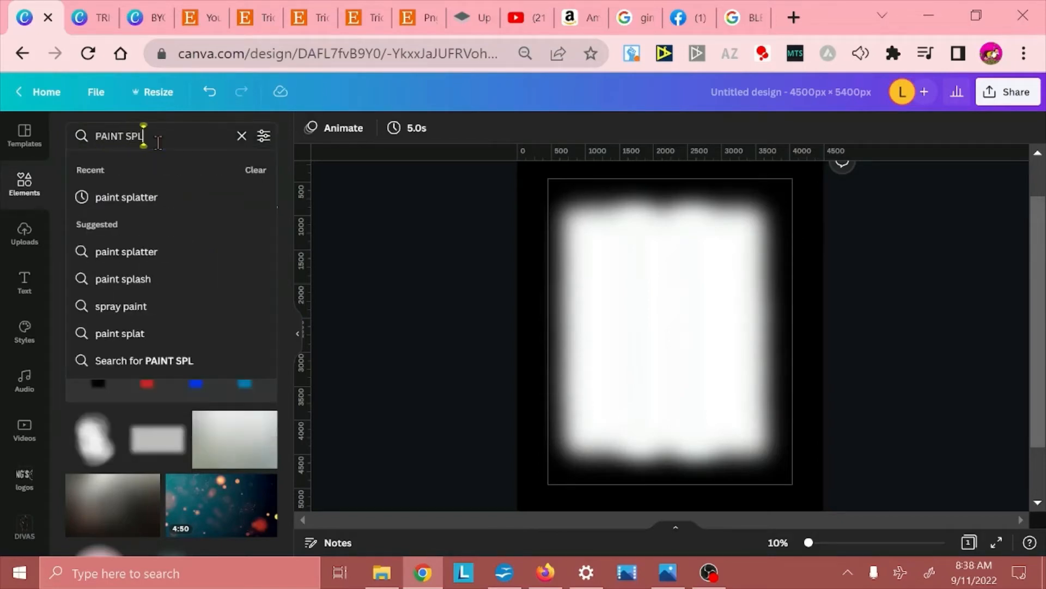
pyautogui.write('ATTER')
pyautogui.press('Return')
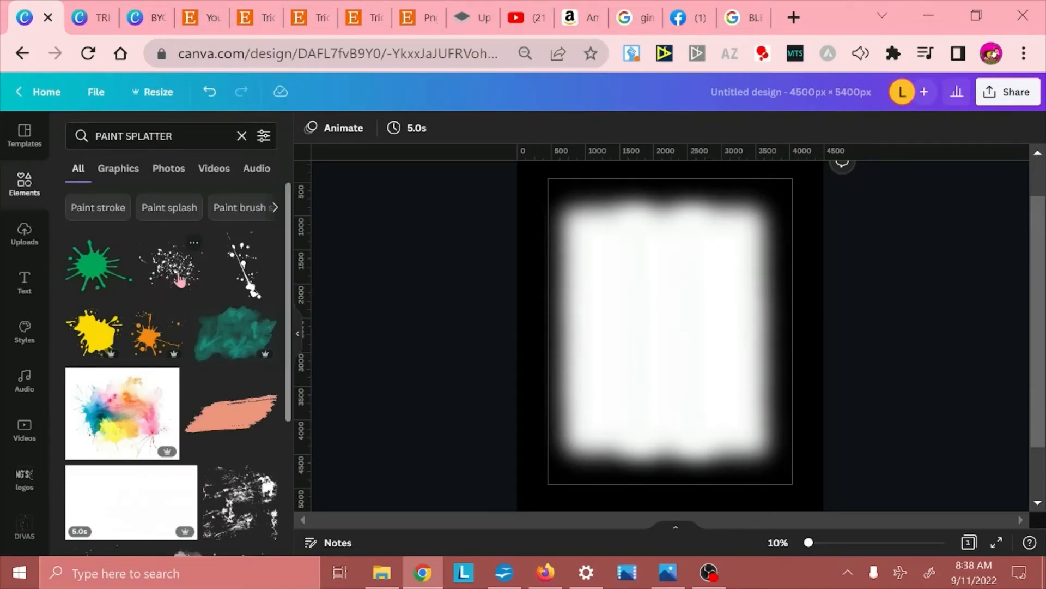
pyautogui.click(180, 281)
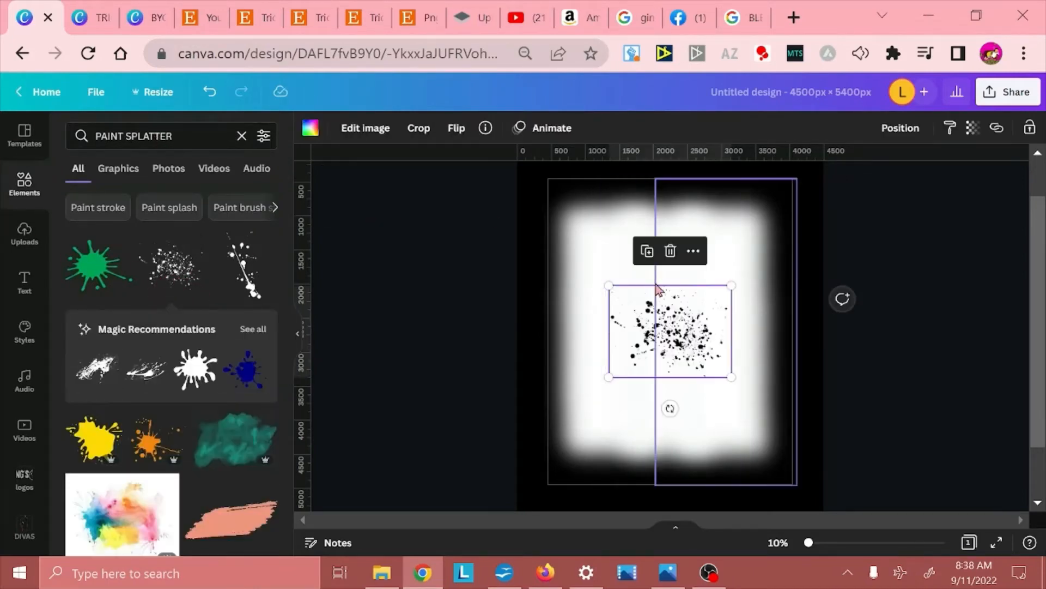
# Step: Move the splatter to the white patch's upper-left corner and recolour it white (#FFFFFF)
pyautogui.moveTo(664, 331); pyautogui.dragTo(603, 207)
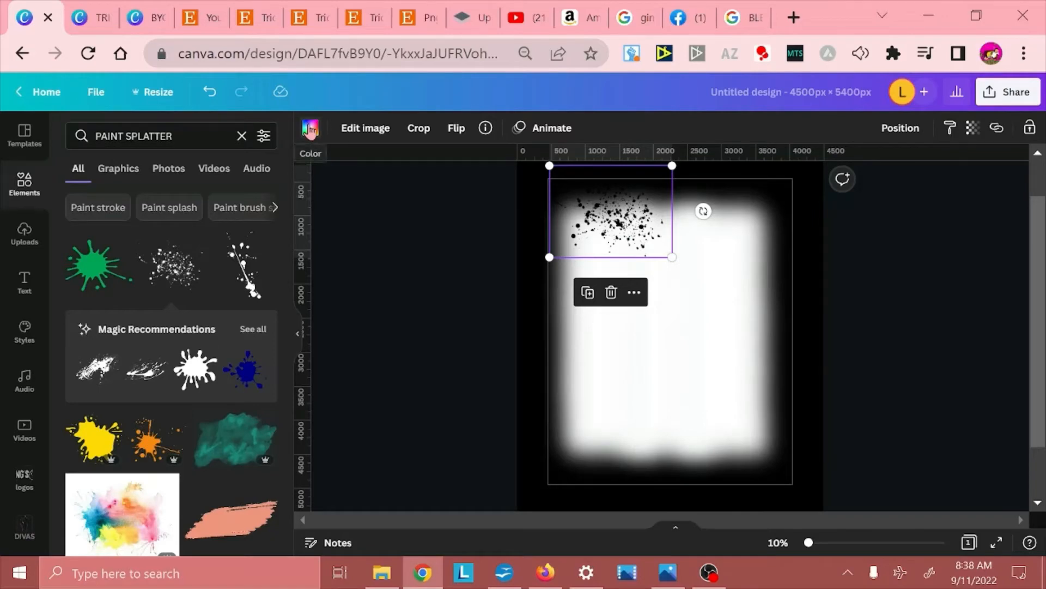
pyautogui.click(310, 130)
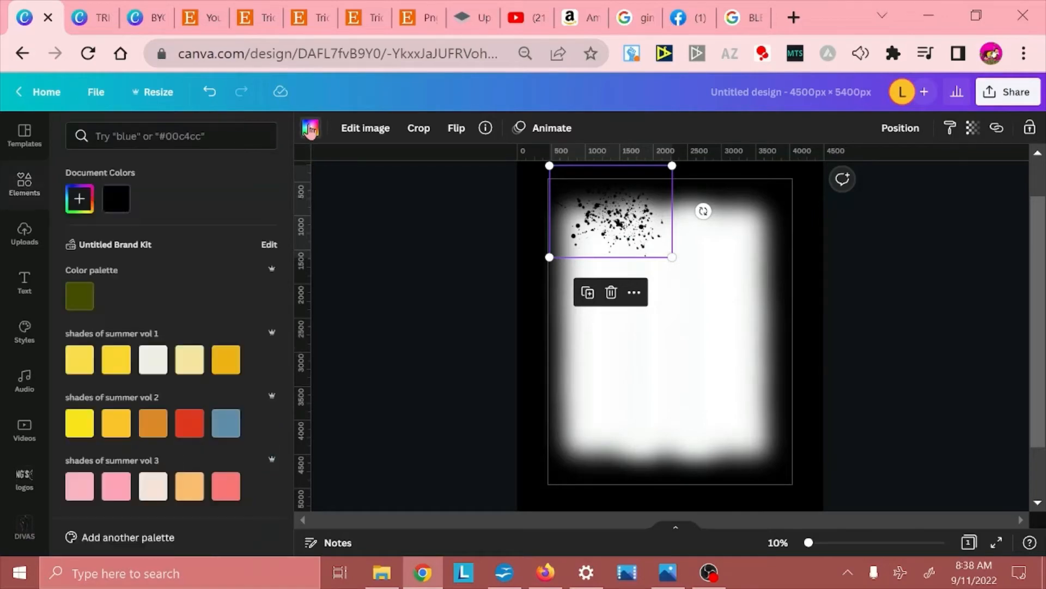
pyautogui.click(88, 207)
pyautogui.moveTo(111, 240); pyautogui.dragTo(32, 195)
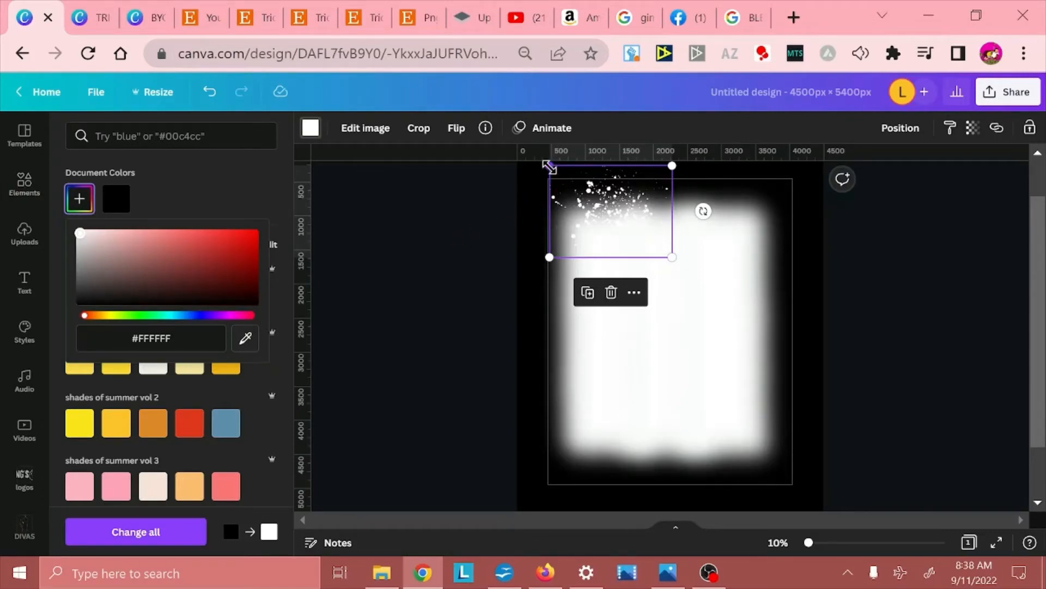
# Step: Shrink the white splatter and position it over the upper-left corner of the blurred patch
pyautogui.moveTo(550, 166); pyautogui.dragTo(592, 208)
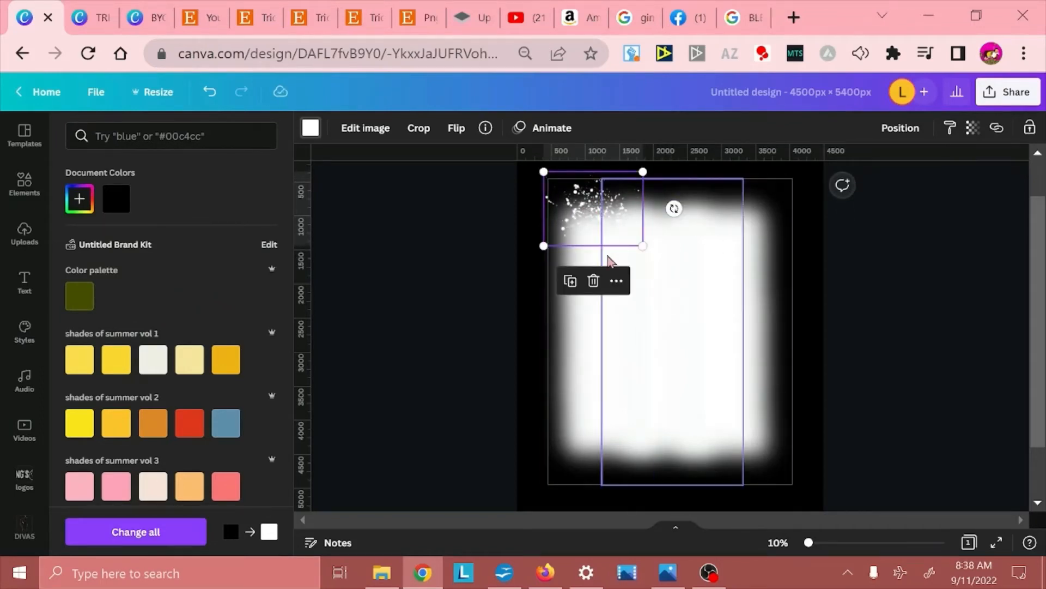
pyautogui.press('Escape')
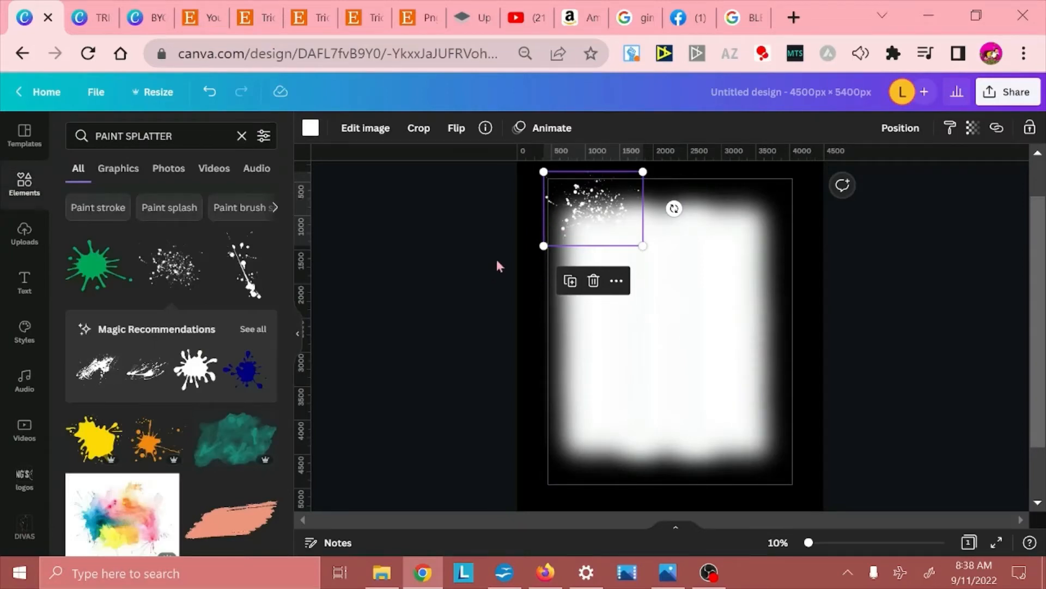
pyautogui.click(518, 282)
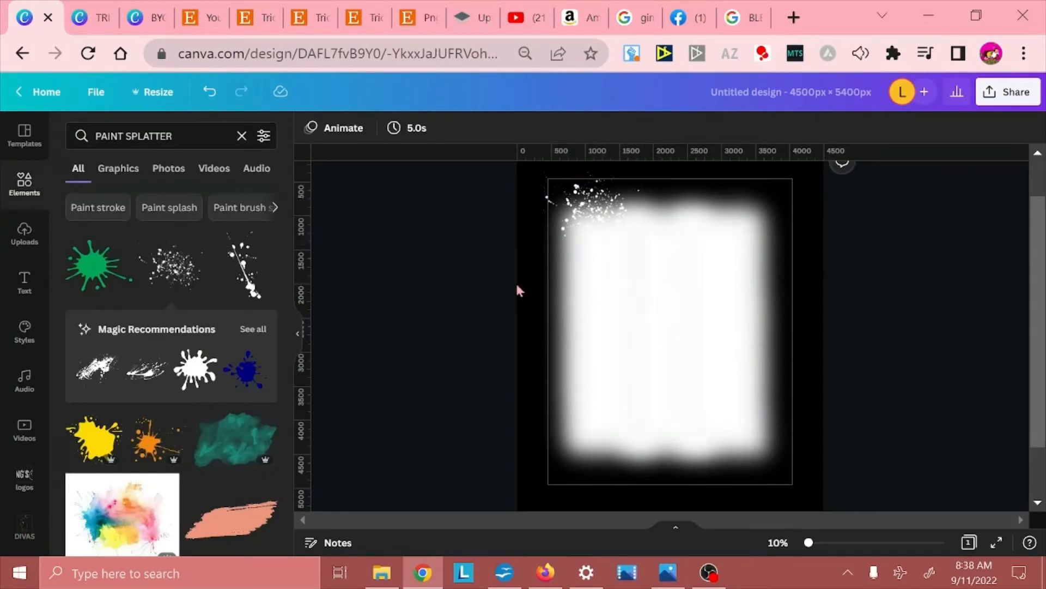
# Step: Duplicate the white splatter seven times
pyautogui.click(613, 216)
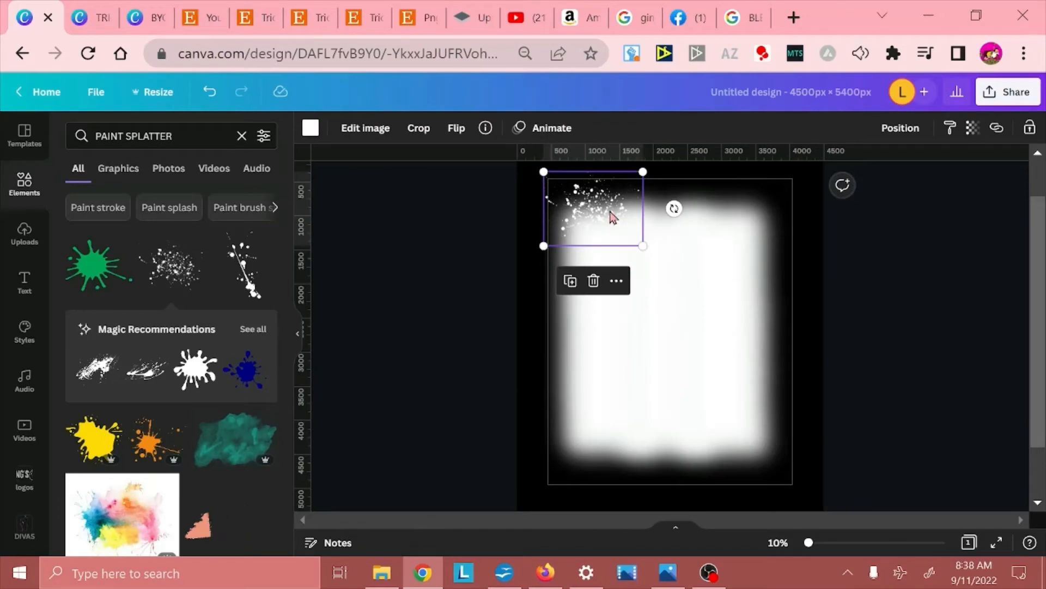
pyautogui.hotkey('ctrl', 'd')
pyautogui.hotkey('ctrl', 'd')
pyautogui.hotkey('ctrl', 'd')
pyautogui.hotkey('ctrl', 'd')
pyautogui.hotkey('ctrl', 'd')
pyautogui.hotkey('ctrl', 'd')
pyautogui.hotkey('ctrl', 'd')
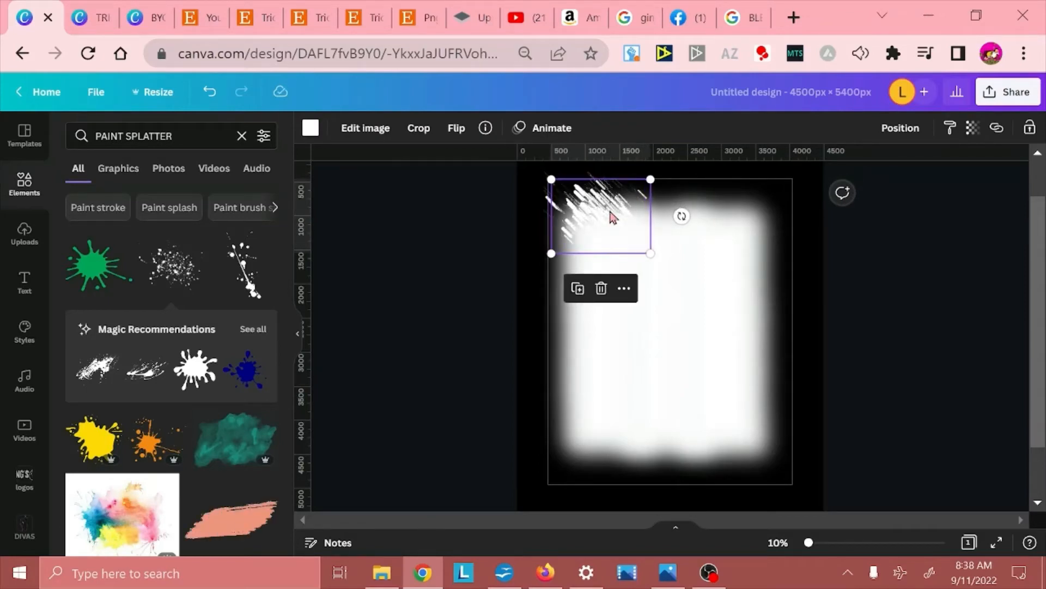
# Step: Spread three white splatter copies along the upper and middle part of the patch's right edge, rotating two of them
pyautogui.moveTo(606, 223); pyautogui.dragTo(759, 293)
pyautogui.moveTo(607, 215); pyautogui.dragTo(746, 223)
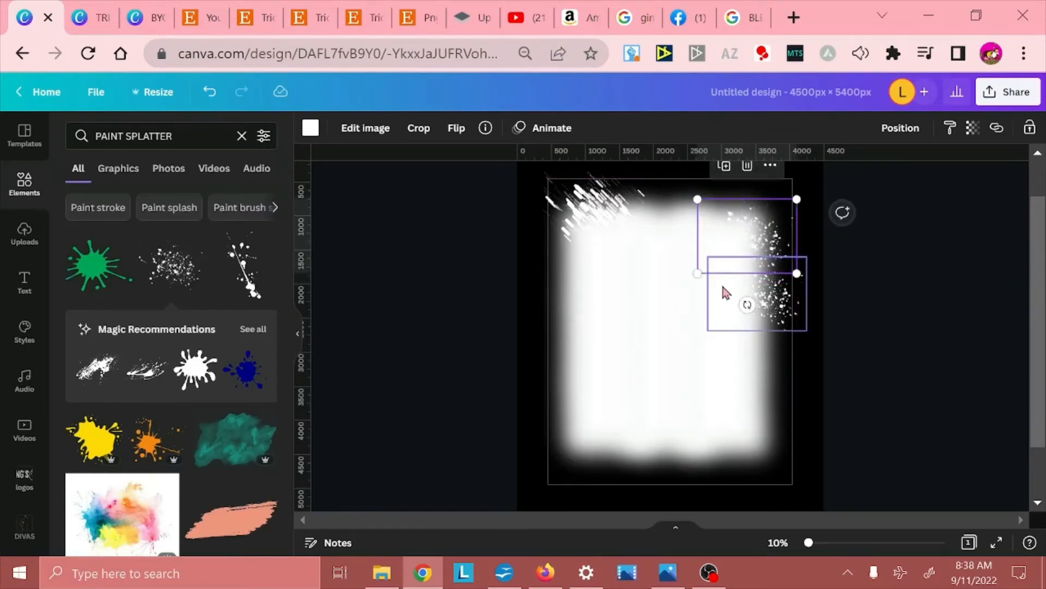
pyautogui.moveTo(746, 305); pyautogui.dragTo(809, 265)
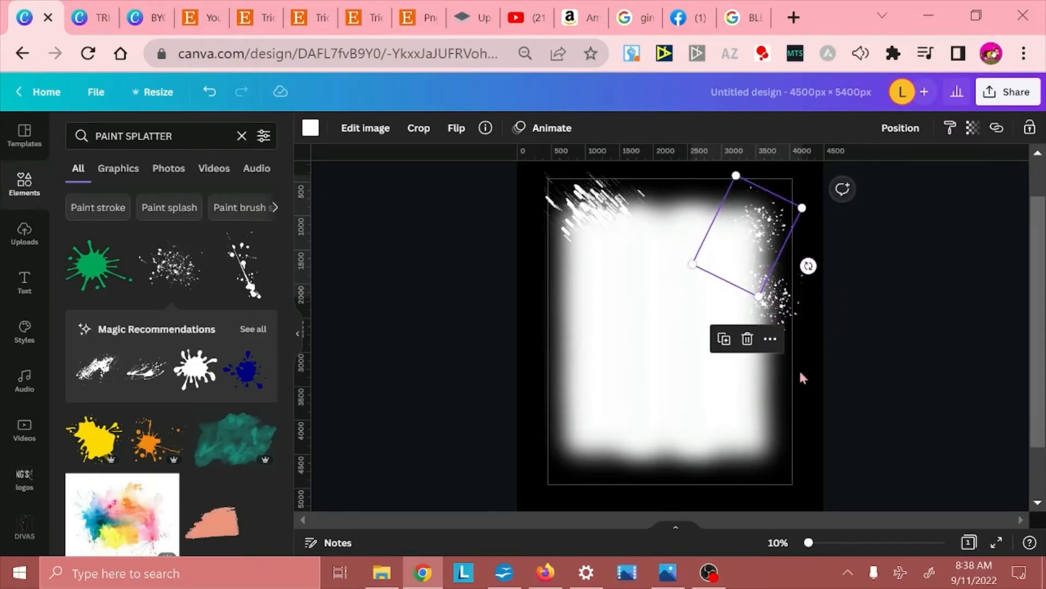
pyautogui.click(604, 226)
pyautogui.moveTo(752, 305); pyautogui.dragTo(759, 355)
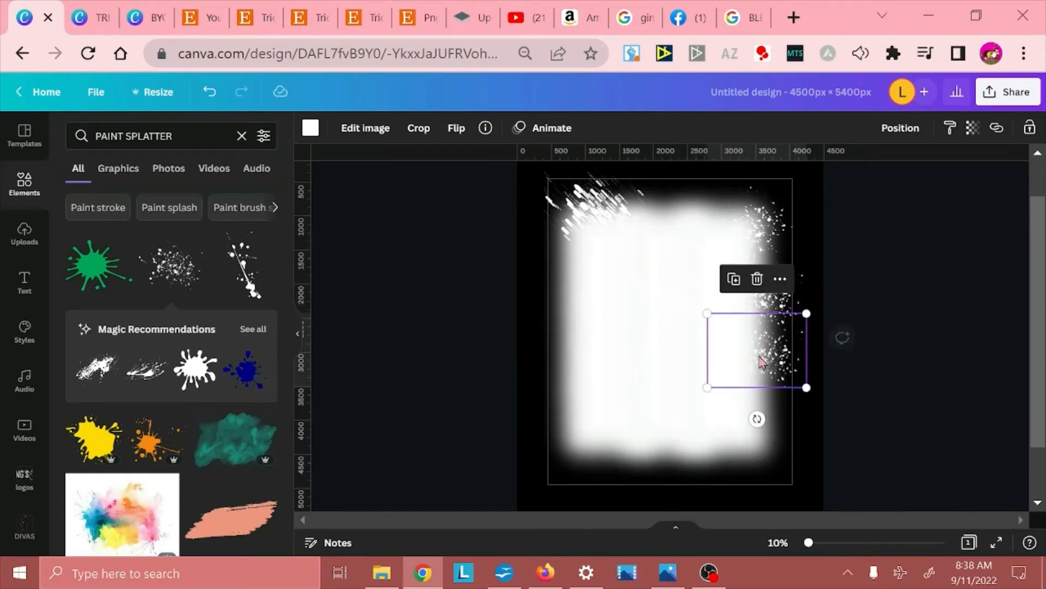
pyautogui.moveTo(757, 421); pyautogui.dragTo(696, 385)
pyautogui.moveTo(754, 348); pyautogui.dragTo(769, 353)
# Step: Move a splatter copy to the patch's lower-right corner and rotate it to follow the edge
pyautogui.moveTo(604, 211); pyautogui.dragTo(764, 416)
pyautogui.moveTo(754, 479); pyautogui.dragTo(705, 460)
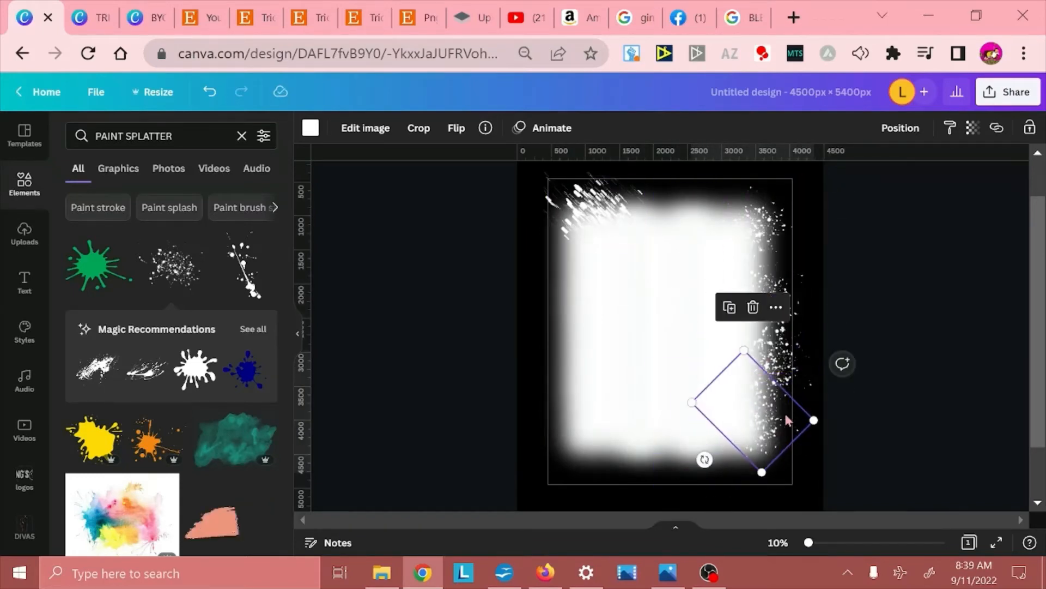
pyautogui.moveTo(787, 421); pyautogui.dragTo(799, 423)
pyautogui.moveTo(718, 463); pyautogui.dragTo(684, 441)
pyautogui.scroll(-5, 171, 325)
pyautogui.scroll(4, 171, 325)
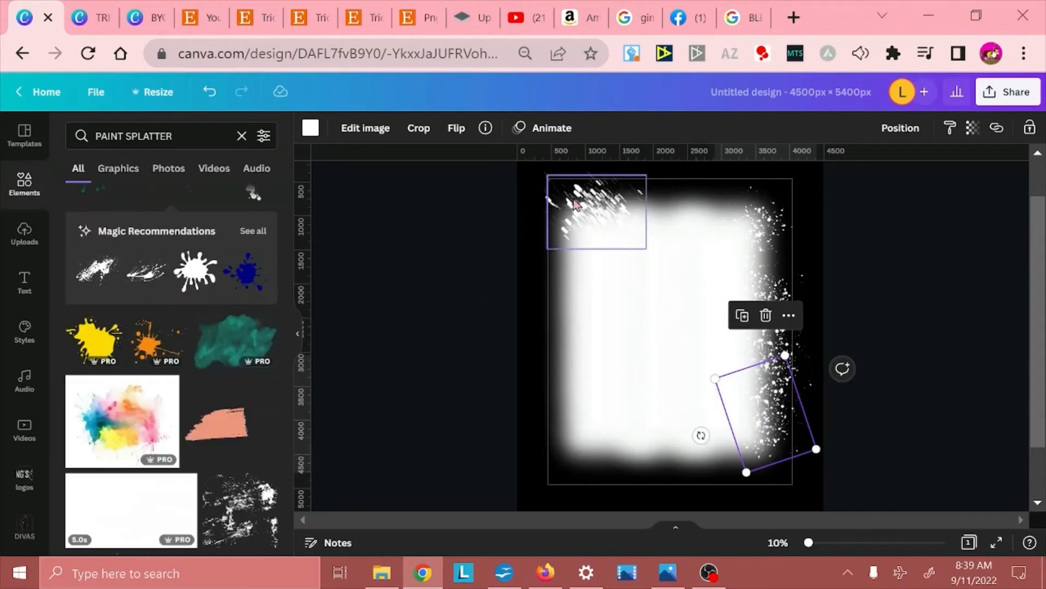
# Step: Move two splatter copies to the patch's left edge and another to the top edge near the upper-right corner
pyautogui.moveTo(592, 213); pyautogui.dragTo(571, 345)
pyautogui.moveTo(580, 207); pyautogui.dragTo(558, 286)
pyautogui.moveTo(573, 357); pyautogui.dragTo(509, 315)
pyautogui.moveTo(595, 217); pyautogui.dragTo(734, 212)
pyautogui.click(559, 349)
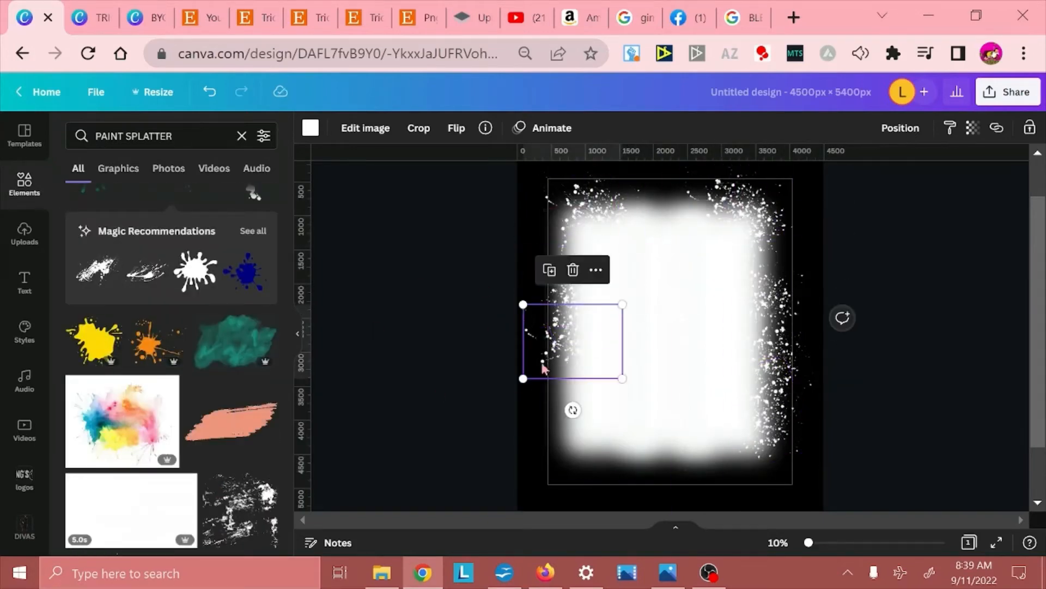
# Step: Paste further splatter copies and spread them along the patch's bottom edge
pyautogui.hotkey('ctrl', 'v')
pyautogui.moveTo(558, 354); pyautogui.dragTo(727, 459)
pyautogui.hotkey('ctrl', 'v')
pyautogui.moveTo(555, 373); pyautogui.dragTo(651, 485)
pyautogui.moveTo(751, 453); pyautogui.dragTo(741, 416)
pyautogui.moveTo(559, 347); pyautogui.dragTo(608, 462)
# Step: Fill the patch's left edge with splatter, moving a copy to its lower part and rotating and repositioning the copies
pyautogui.click(582, 210)
pyautogui.moveTo(583, 214); pyautogui.dragTo(570, 369)
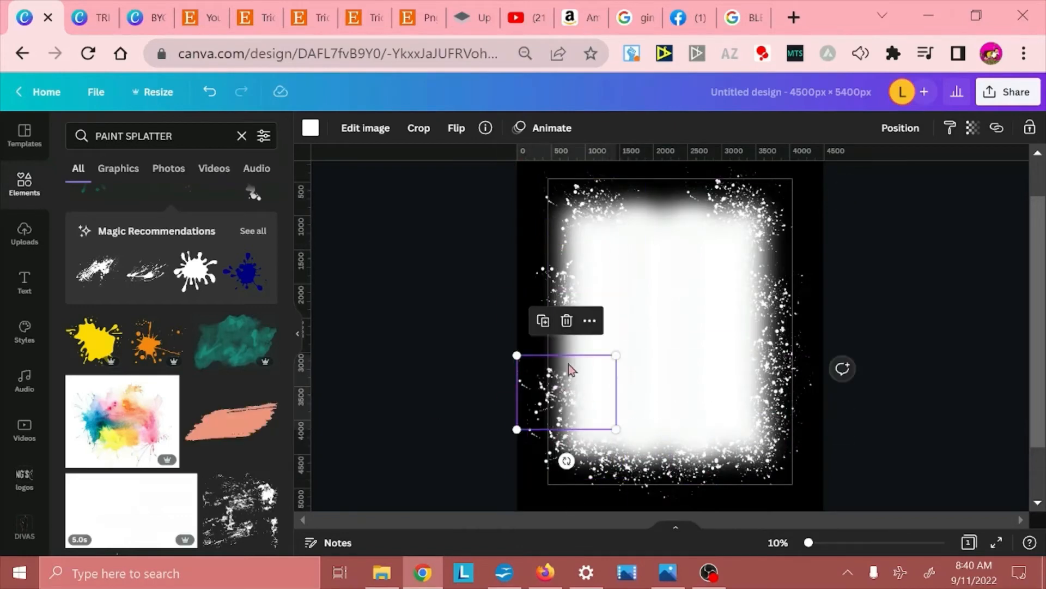
pyautogui.moveTo(566, 460); pyautogui.dragTo(504, 419)
pyautogui.click(562, 289)
pyautogui.moveTo(562, 289); pyautogui.dragTo(552, 325)
pyautogui.moveTo(500, 351); pyautogui.dragTo(579, 389)
pyautogui.moveTo(571, 331); pyautogui.dragTo(582, 328)
# Step: Shift the upper-left splatter slightly, and rotate and reposition the splatter at the middle of the patch's top edge
pyautogui.moveTo(599, 197); pyautogui.dragTo(586, 196)
pyautogui.click(660, 218)
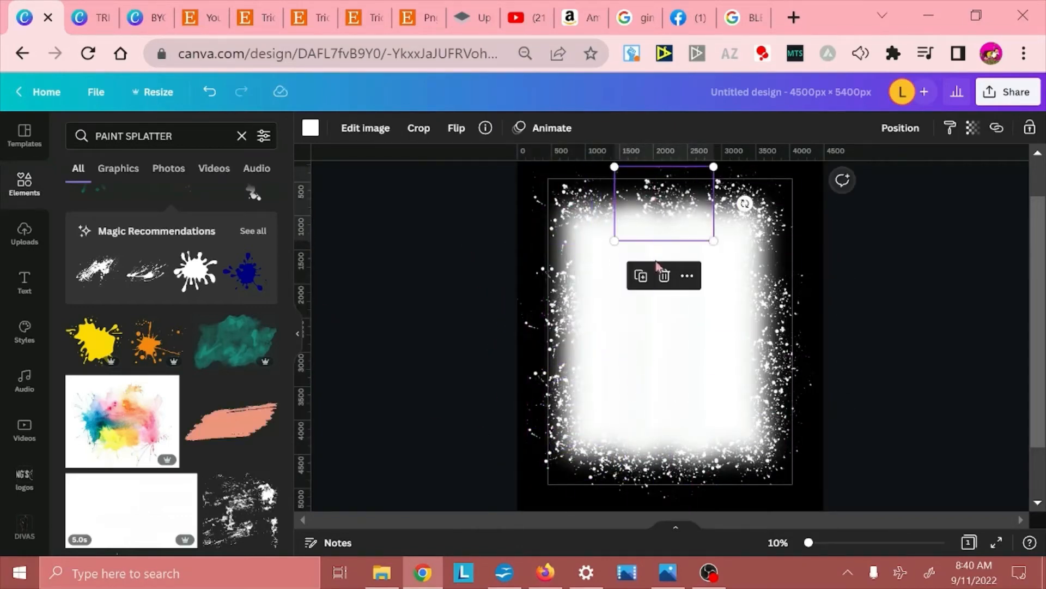
pyautogui.moveTo(745, 204); pyautogui.dragTo(726, 158)
pyautogui.moveTo(660, 203); pyautogui.dragTo(656, 213)
# Step: Adjust the splatters on the patch's right and left edges to even out the speckled border
pyautogui.moveTo(774, 286); pyautogui.dragTo(794, 339)
pyautogui.moveTo(772, 413); pyautogui.dragTo(713, 381)
pyautogui.moveTo(540, 270); pyautogui.dragTo(528, 253)
pyautogui.click(733, 278)
pyautogui.scroll(-2, 888, 355)
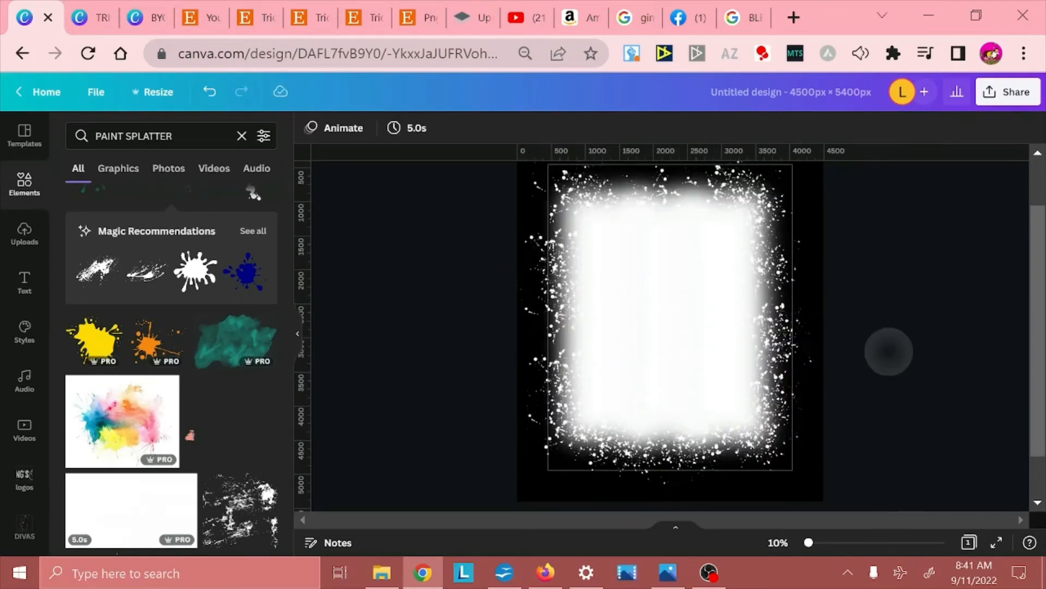
pyautogui.scroll(2, 782, 477)
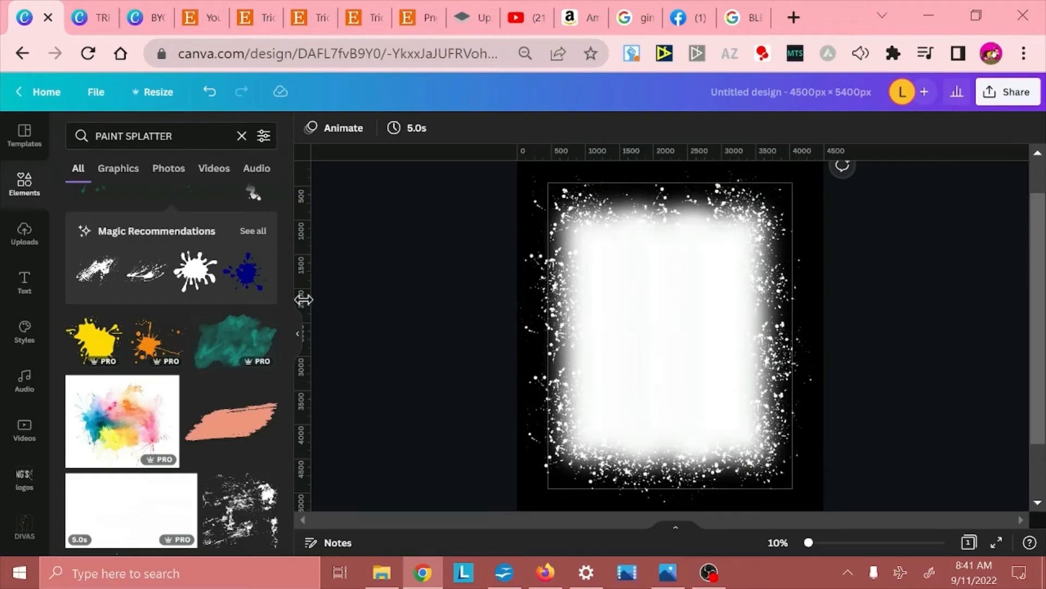
# Step: Search the elements for "SQUARE" and add the plain filled square to the page
pyautogui.tripleClick(153, 138)
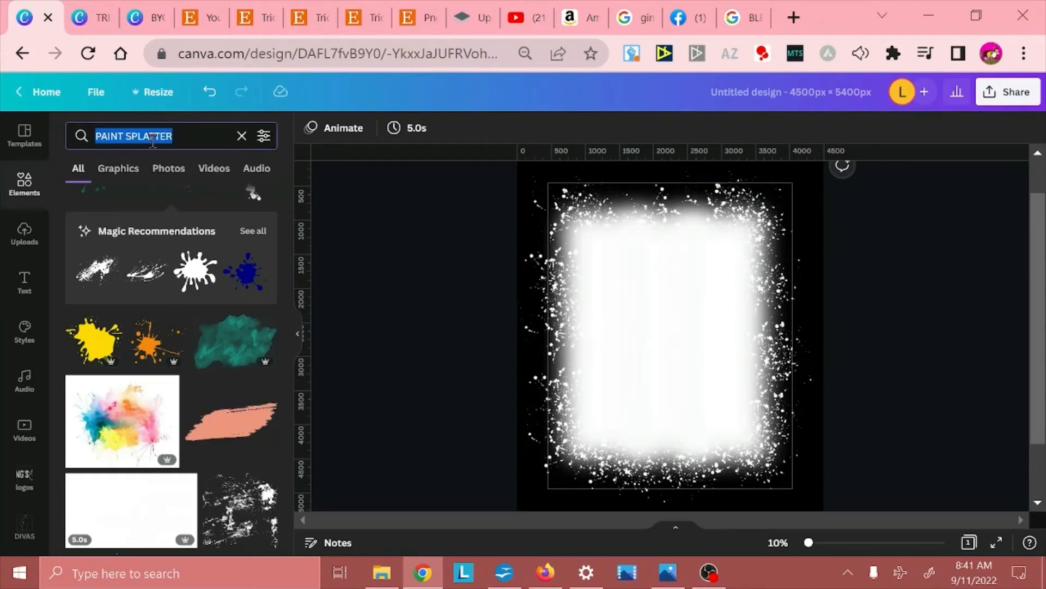
pyautogui.write('sQUARE')
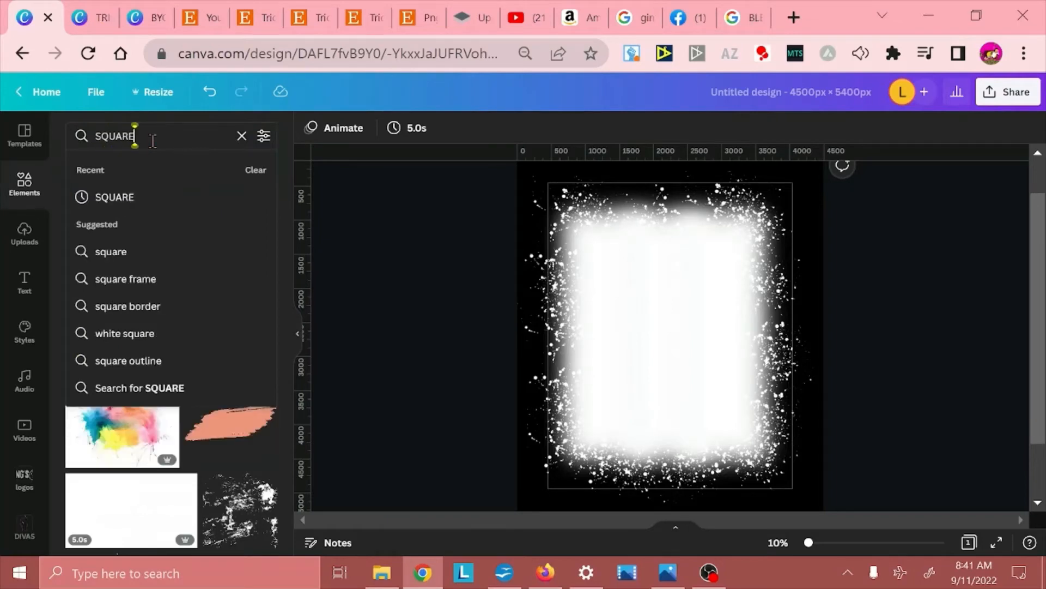
pyautogui.press('Return')
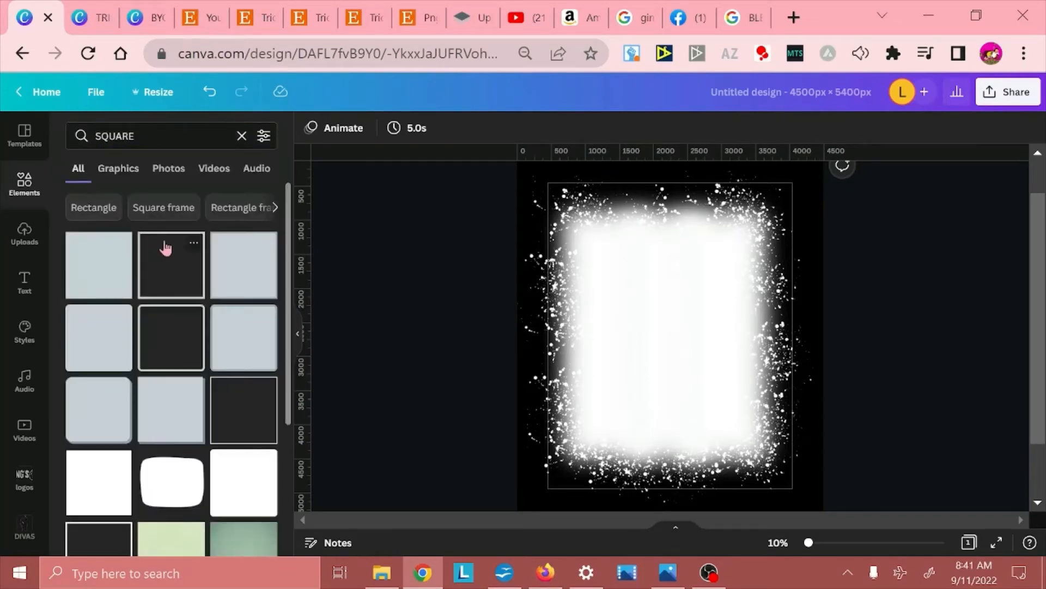
pyautogui.click(93, 273)
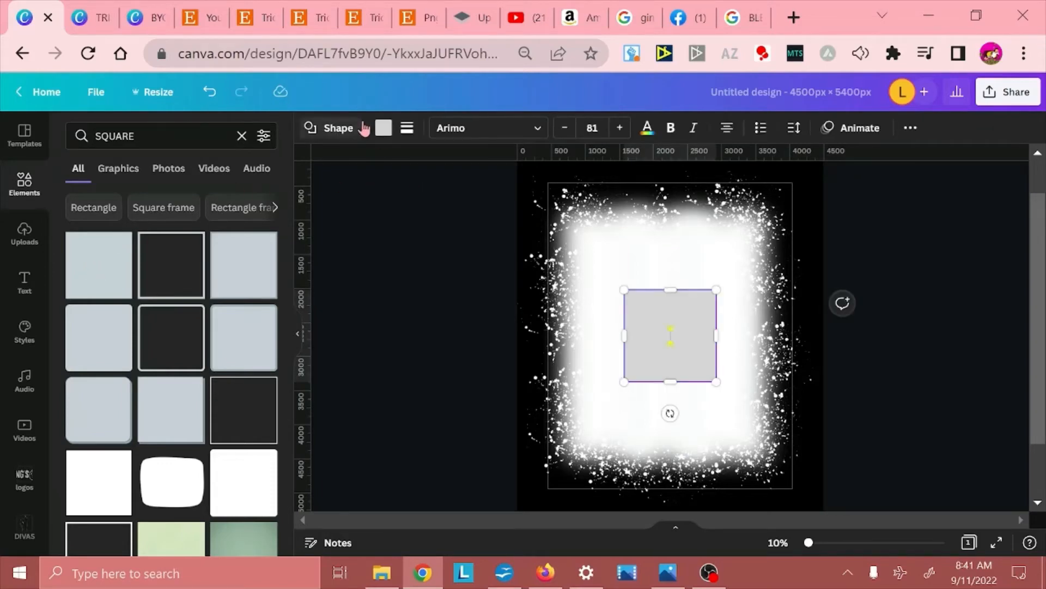
# Step: Recolour the square white and stretch it upward into a tall rectangle reaching the top of the patch
pyautogui.click(383, 134)
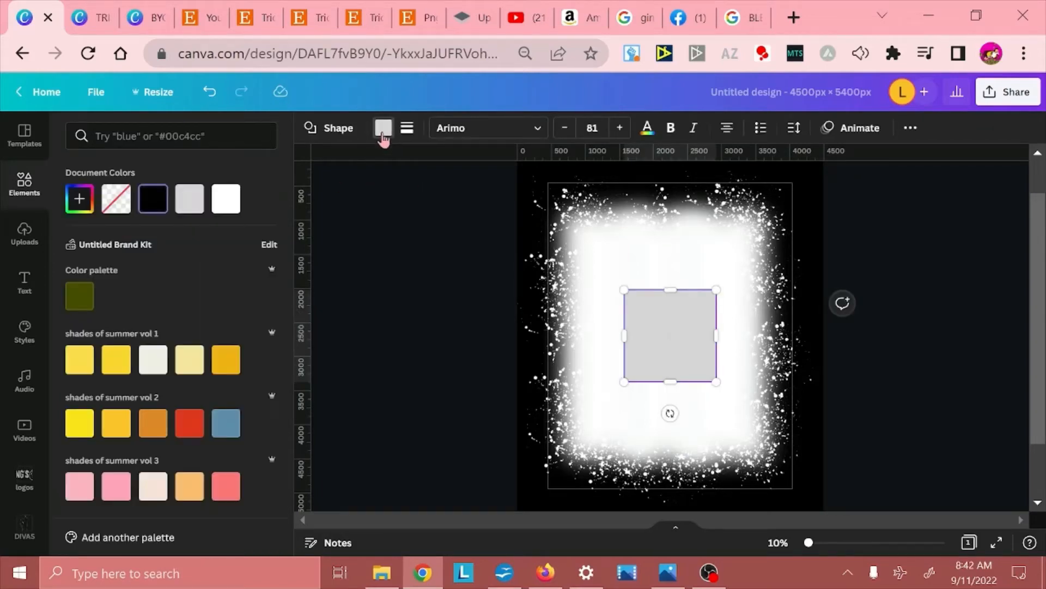
pyautogui.click(230, 205)
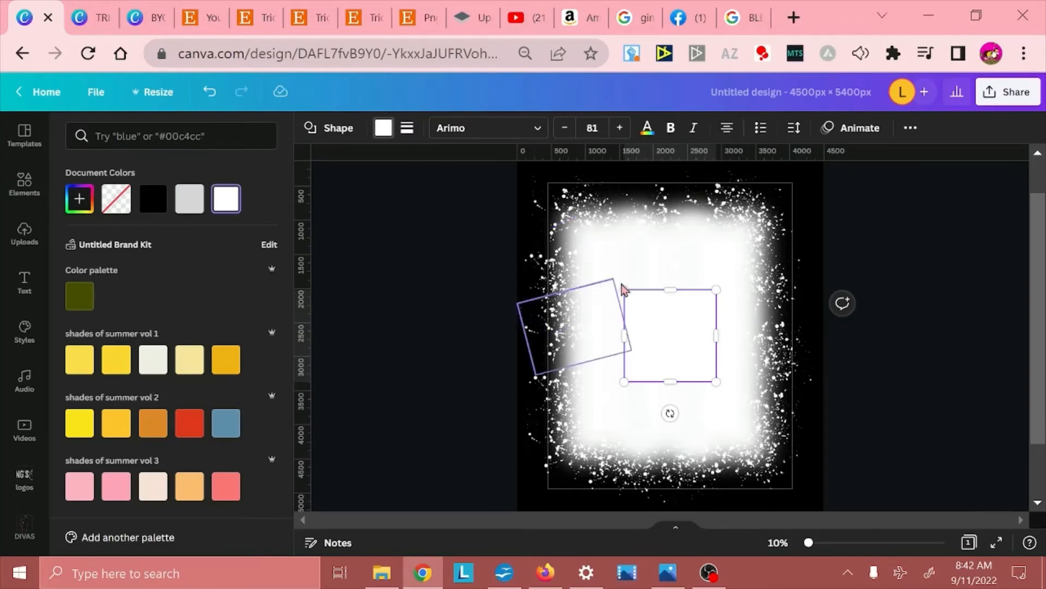
pyautogui.moveTo(669, 289); pyautogui.dragTo(668, 216)
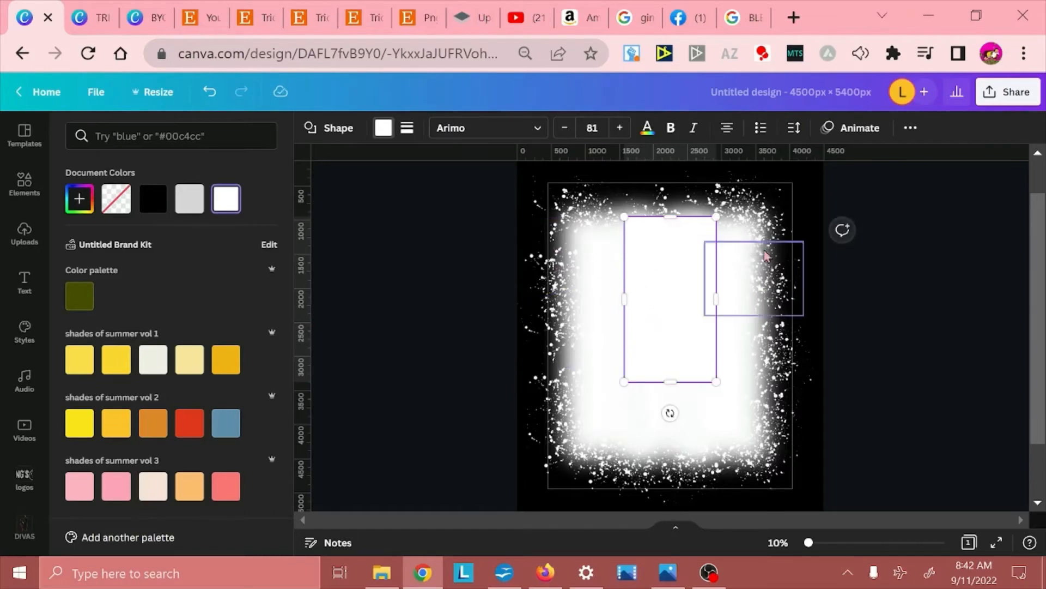
pyautogui.click(888, 335)
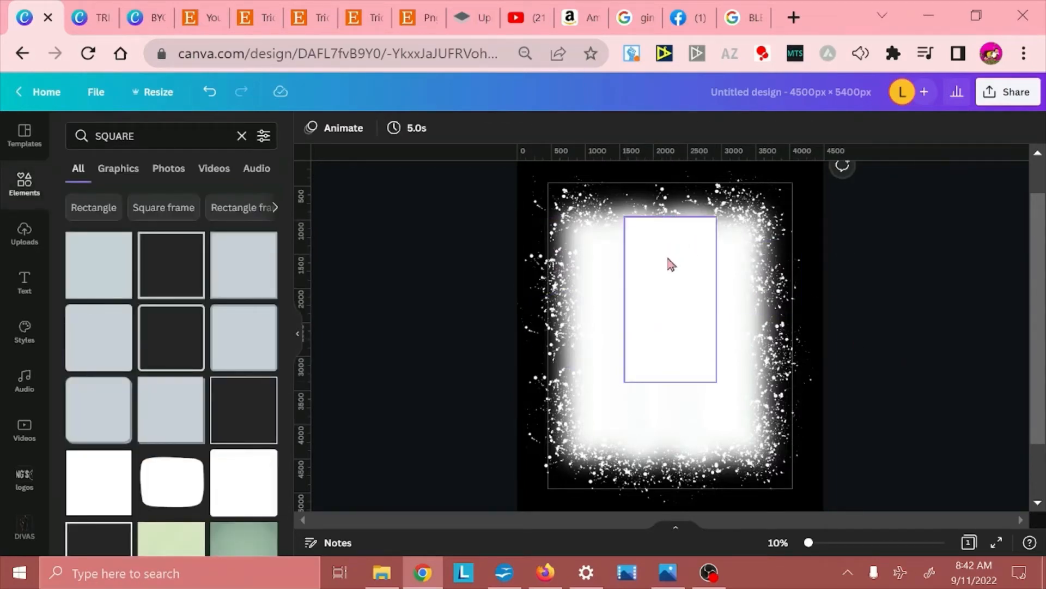
# Step: Reposition the white rectangle and widen and lengthen it to cover the streaks in the middle of the patch
pyautogui.moveTo(671, 265); pyautogui.dragTo(664, 282)
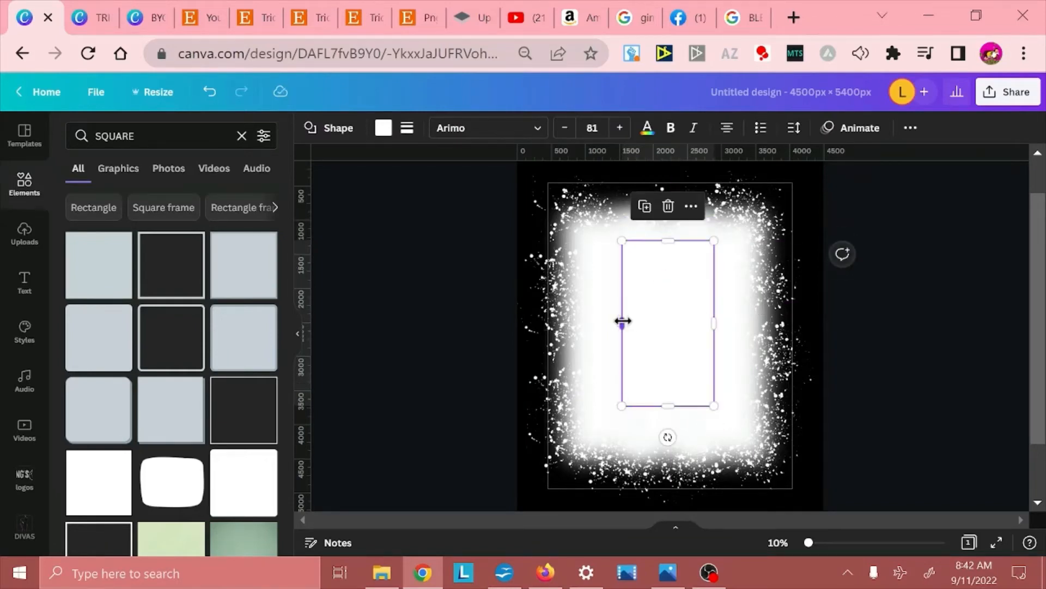
pyautogui.moveTo(622, 321); pyautogui.dragTo(602, 321)
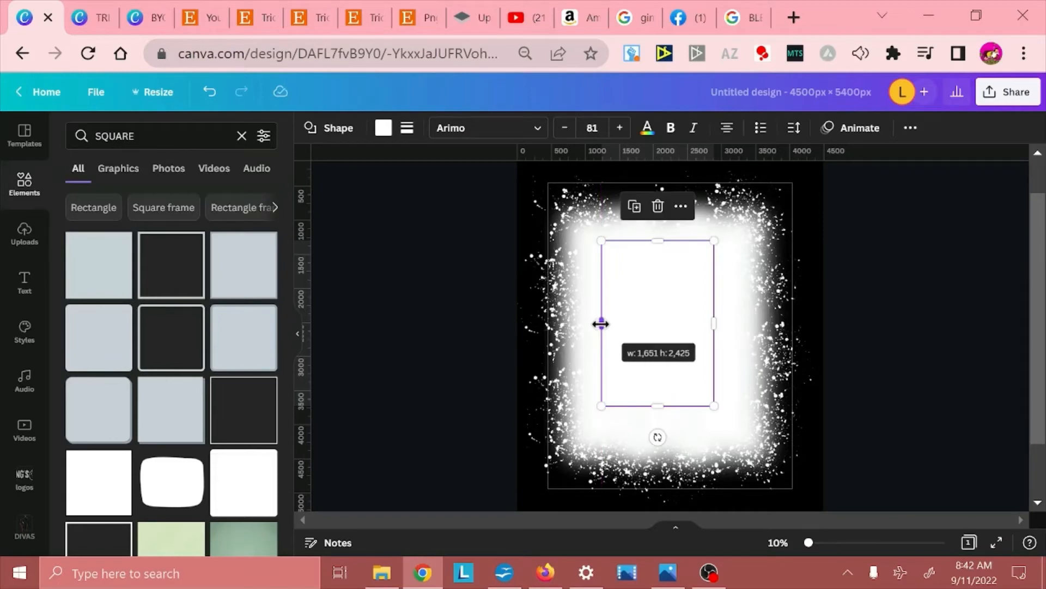
pyautogui.moveTo(717, 324); pyautogui.dragTo(736, 324)
pyautogui.moveTo(671, 406); pyautogui.dragTo(670, 430)
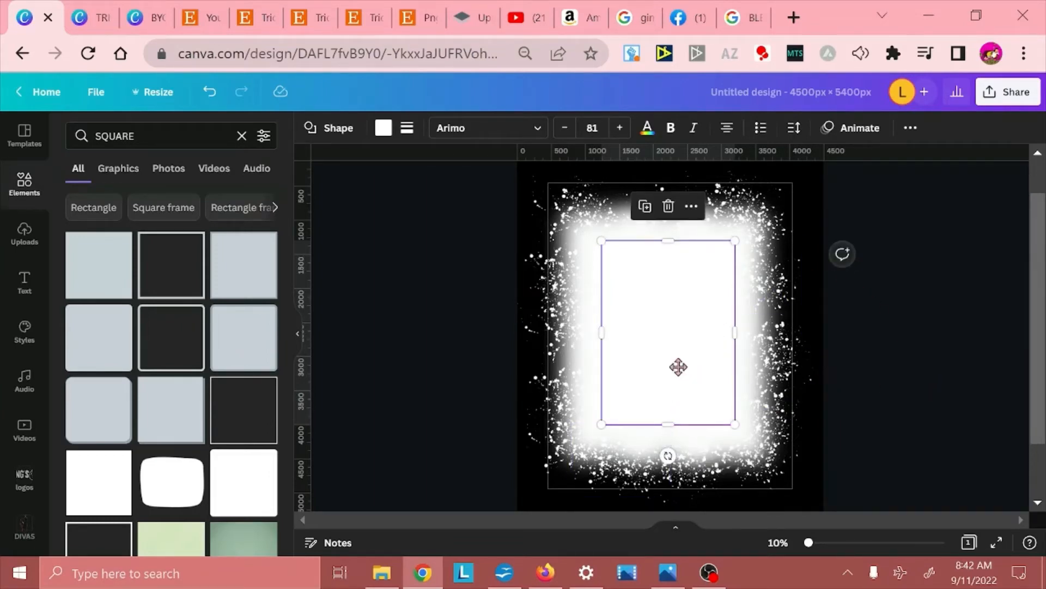
pyautogui.moveTo(678, 367); pyautogui.dragTo(684, 366)
pyautogui.click(920, 396)
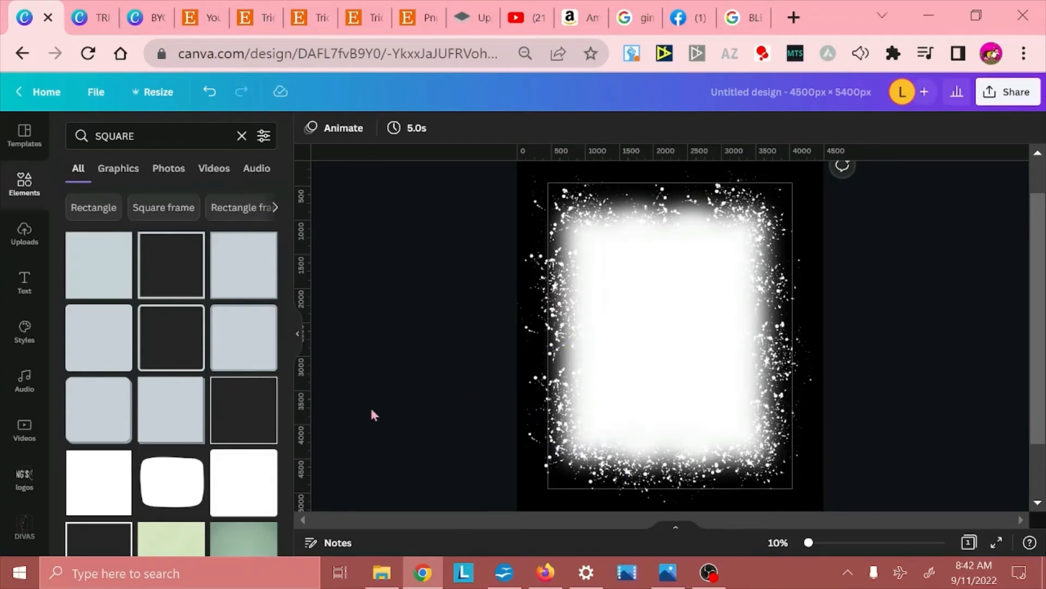
# Step: Add the uploaded "GOD DON'T PLAY ABOUT Me" leopard-print image and centre it on the white patch
pyautogui.click(24, 233)
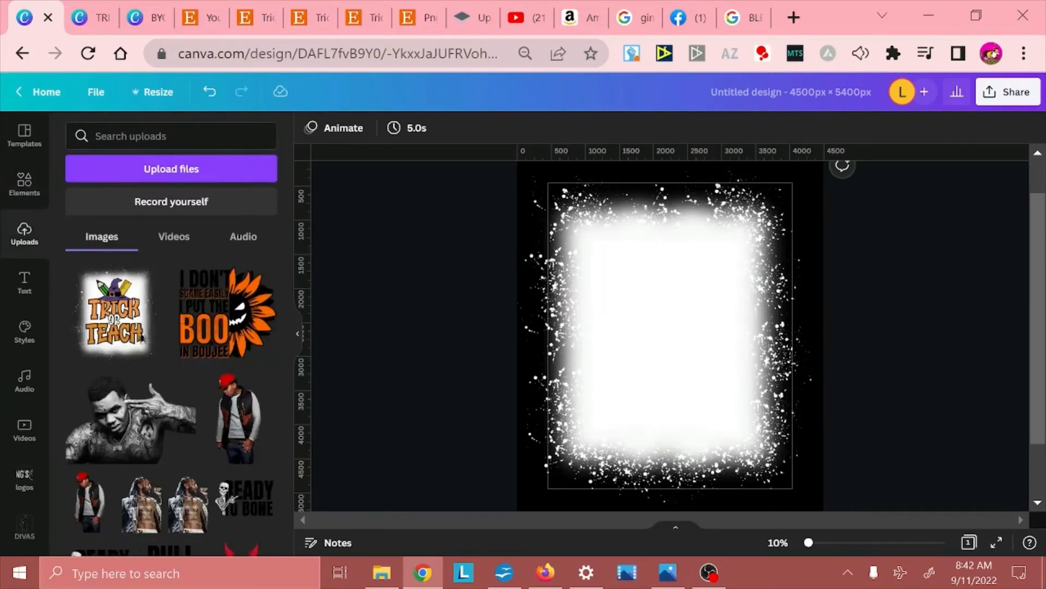
pyautogui.scroll(-2, 143, 336)
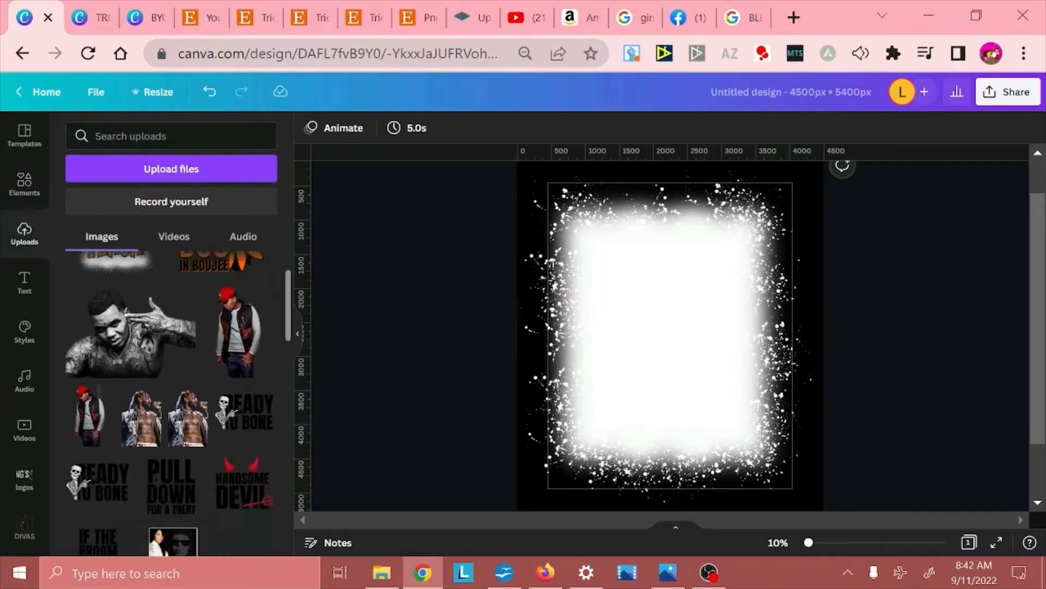
pyautogui.scroll(-5, 171, 403)
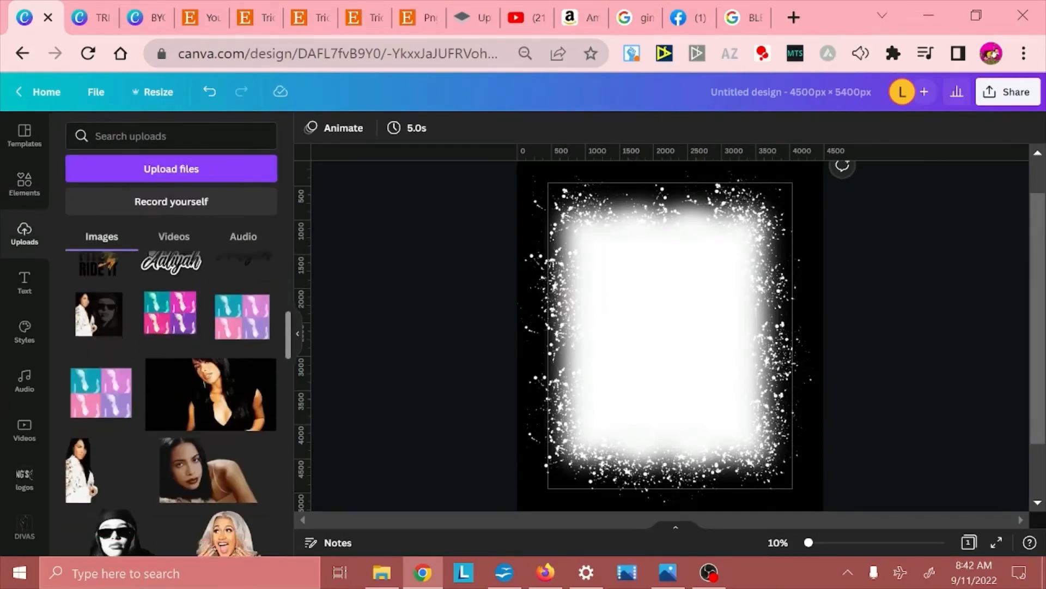
pyautogui.scroll(-5, 171, 404)
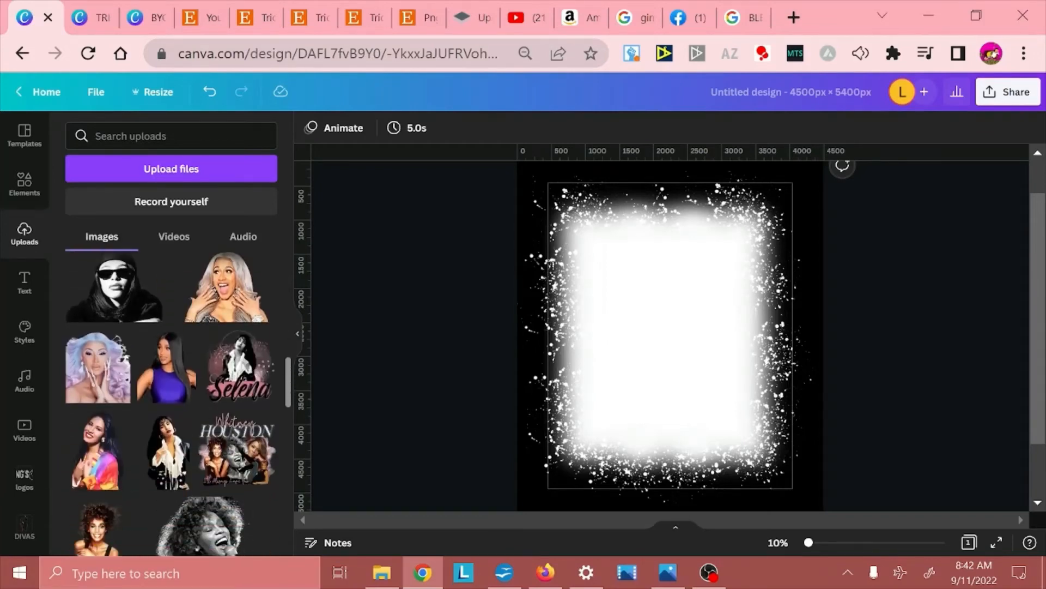
pyautogui.scroll(-5, 170, 404)
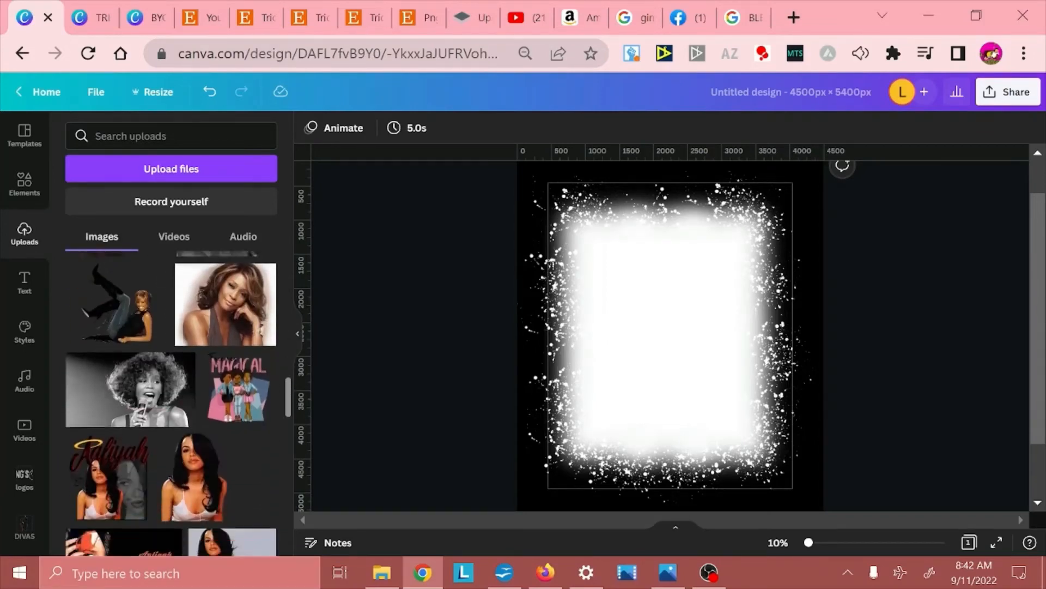
pyautogui.scroll(-5, 170, 403)
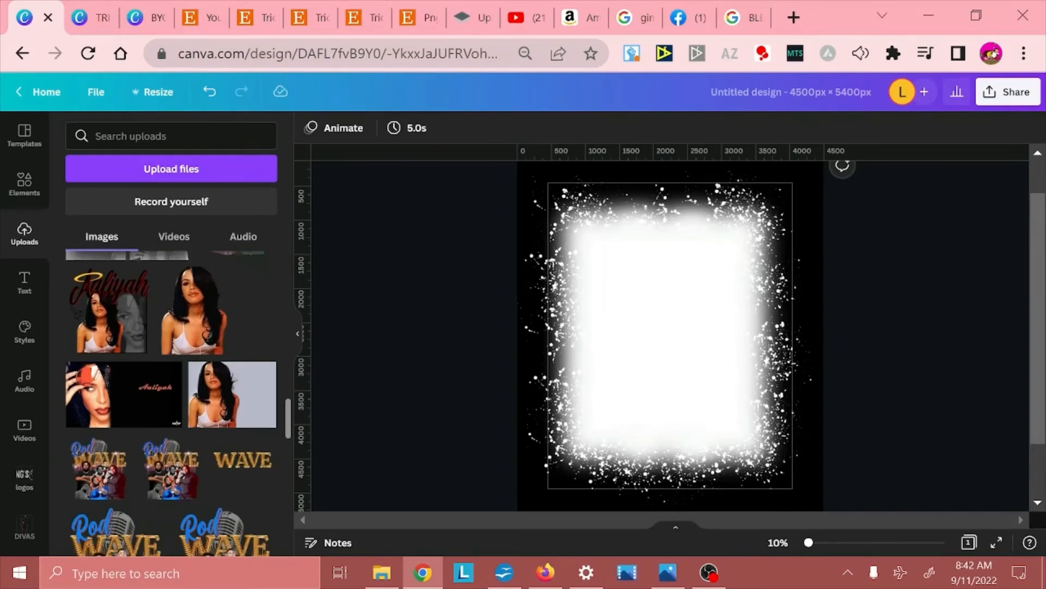
pyautogui.scroll(-5, 170, 404)
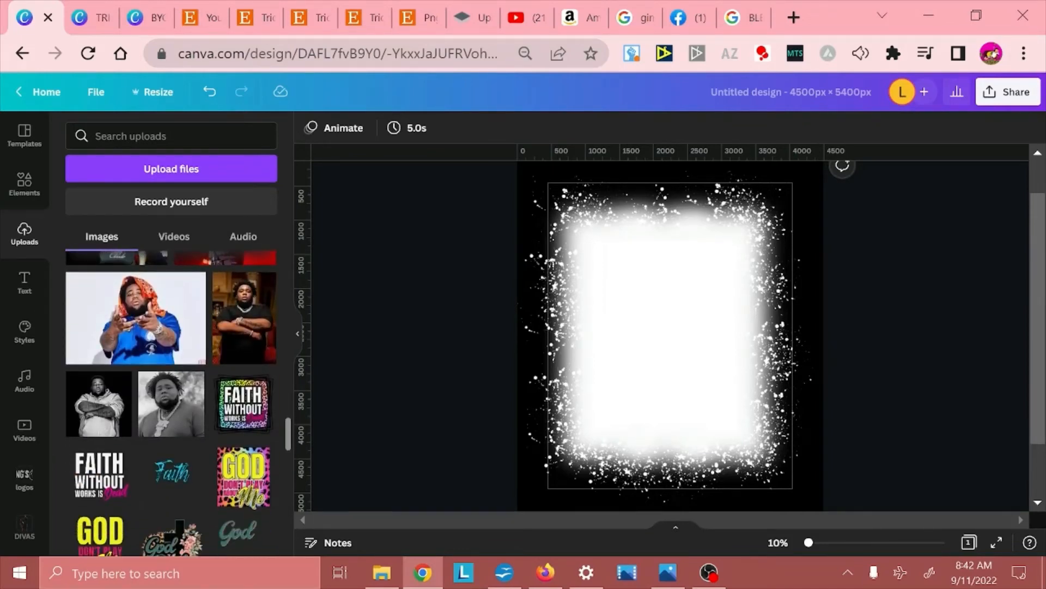
pyautogui.scroll(-1, 171, 403)
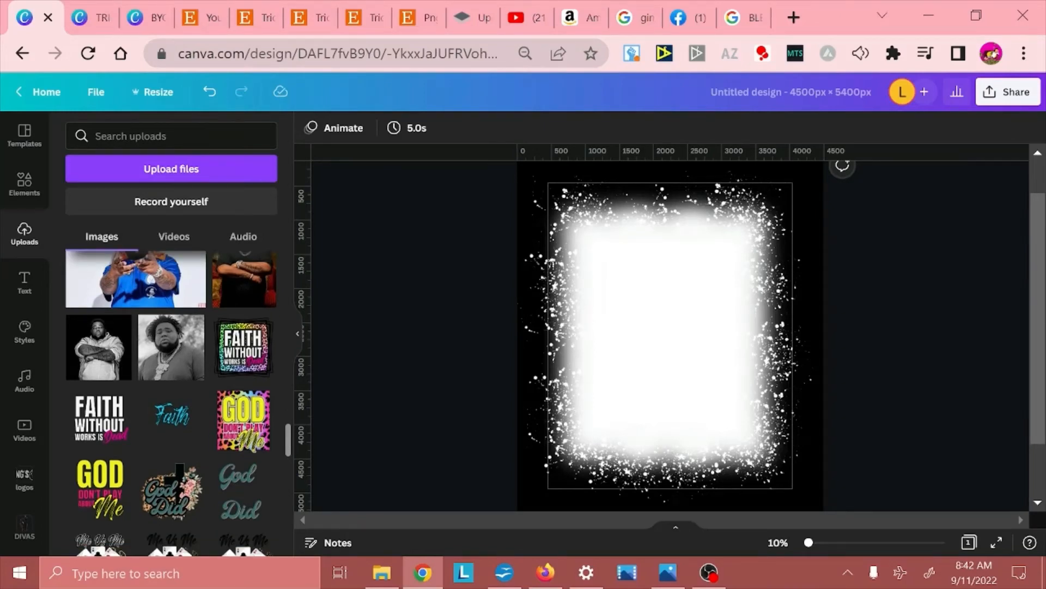
pyautogui.click(243, 420)
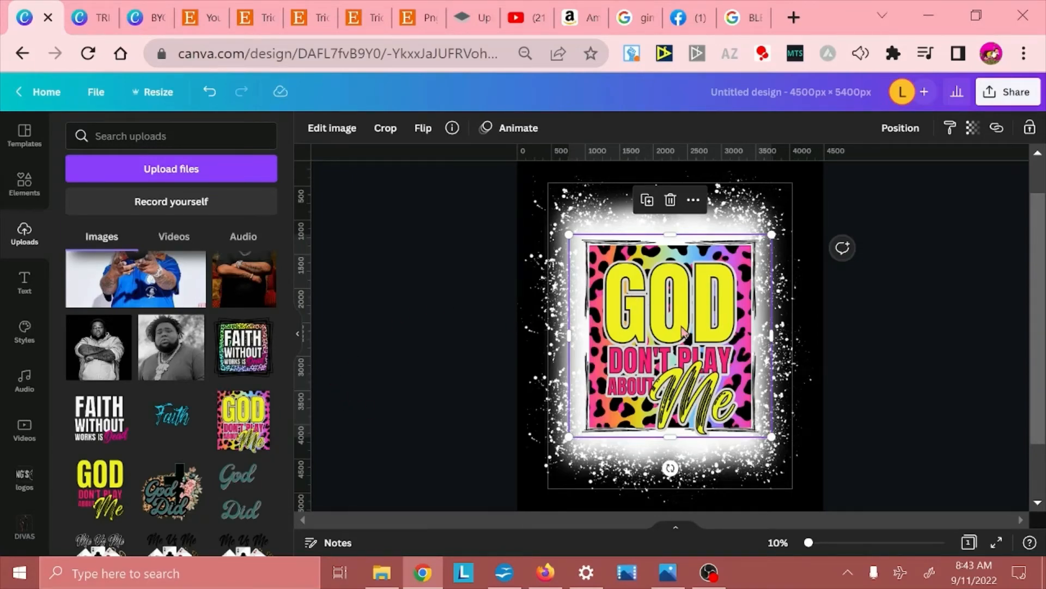
pyautogui.moveTo(684, 331); pyautogui.dragTo(678, 322)
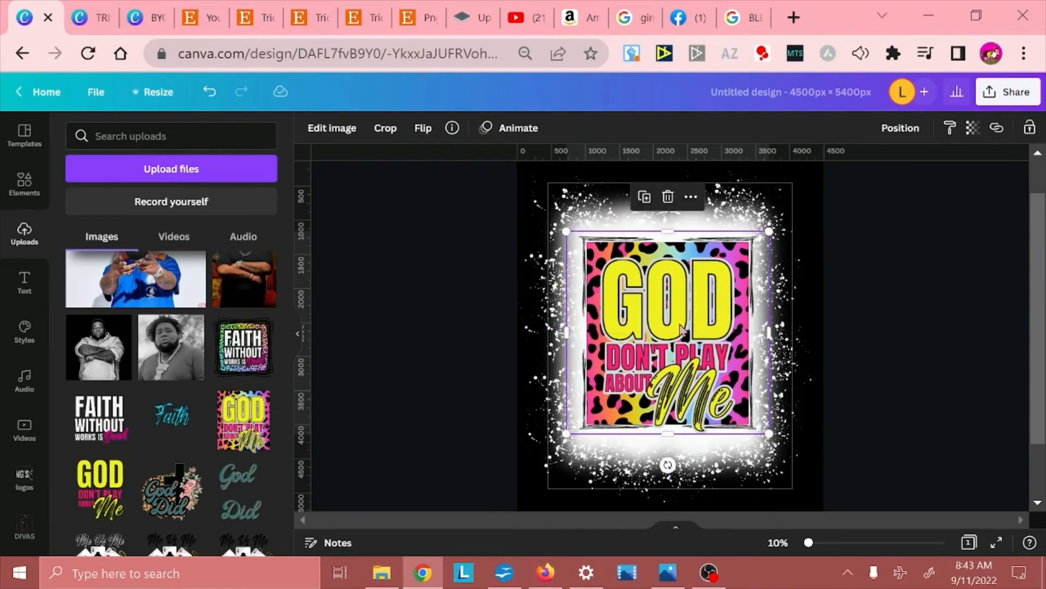
# Step: Nudge the splatter at the patch's upper-left corner slightly
pyautogui.click(466, 326)
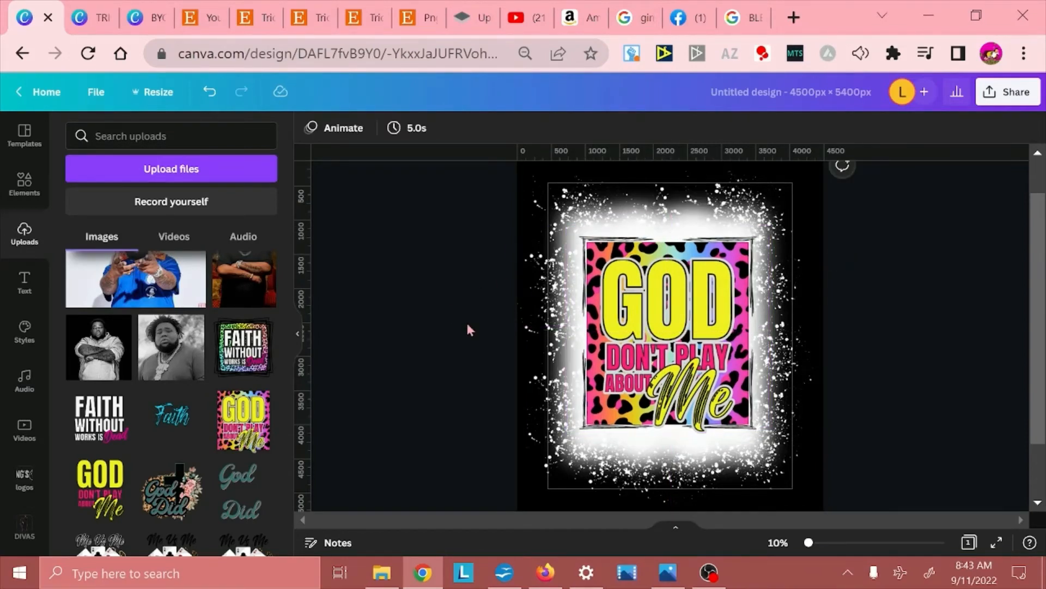
pyautogui.click(558, 193)
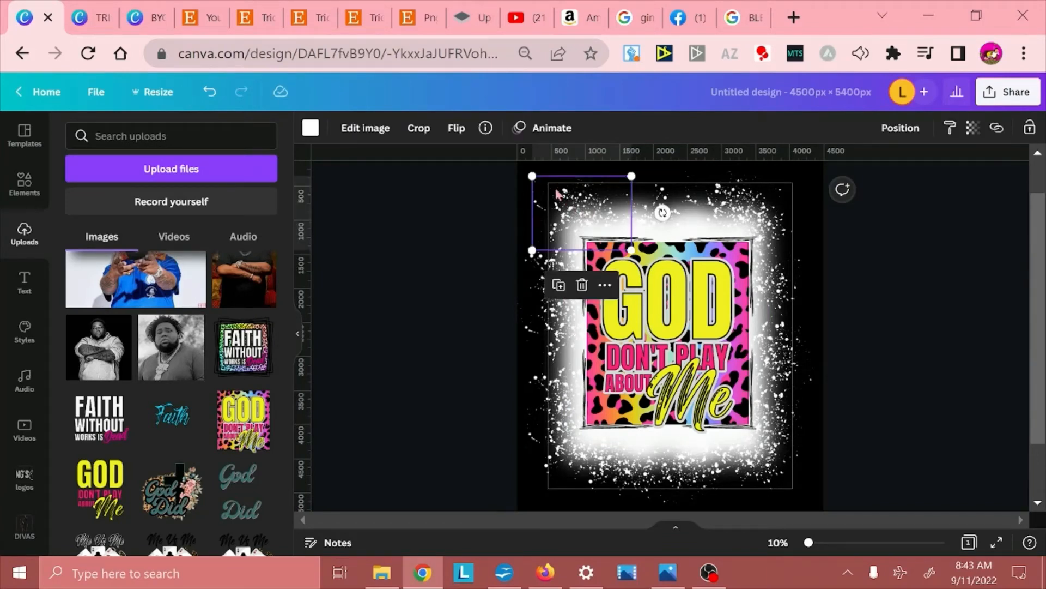
pyautogui.moveTo(554, 194); pyautogui.dragTo(555, 195)
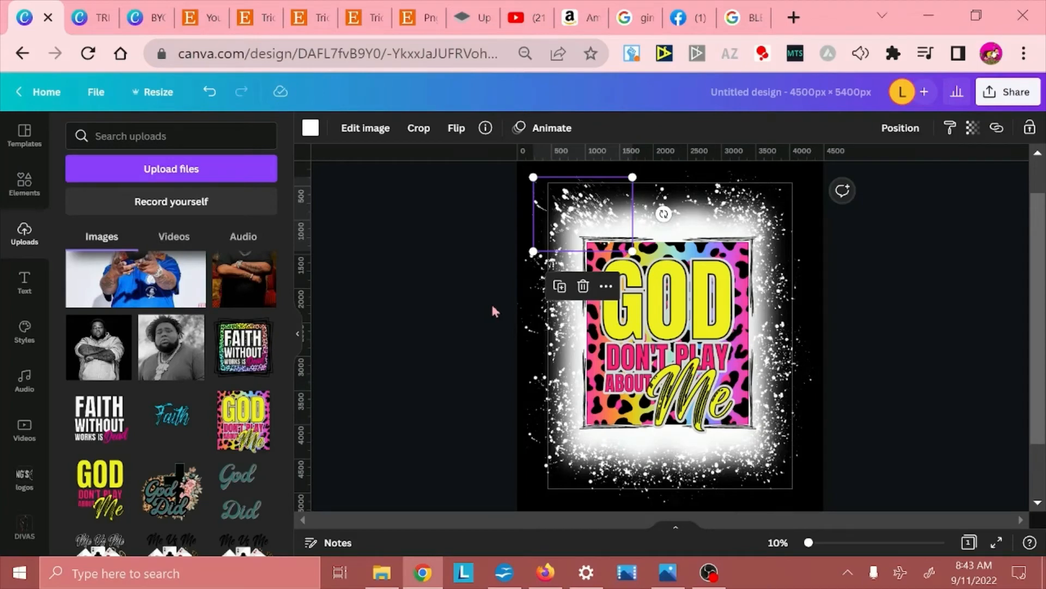
# Step: Recolour the splatter at the patch's upper-left corner with the pink #F743AC sampled from the leopard-print graphic
pyautogui.click(311, 128)
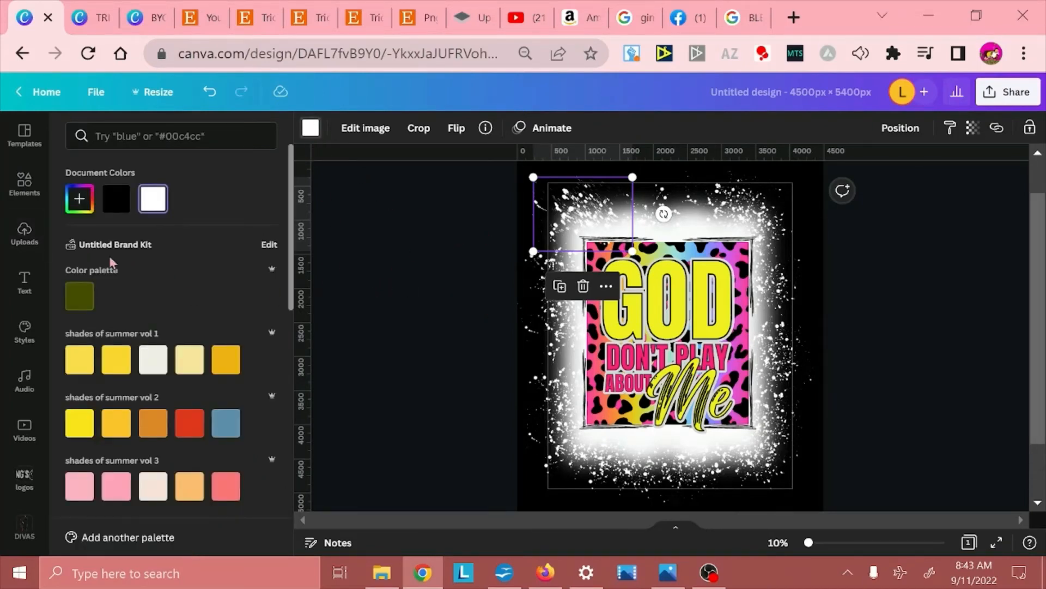
pyautogui.click(80, 212)
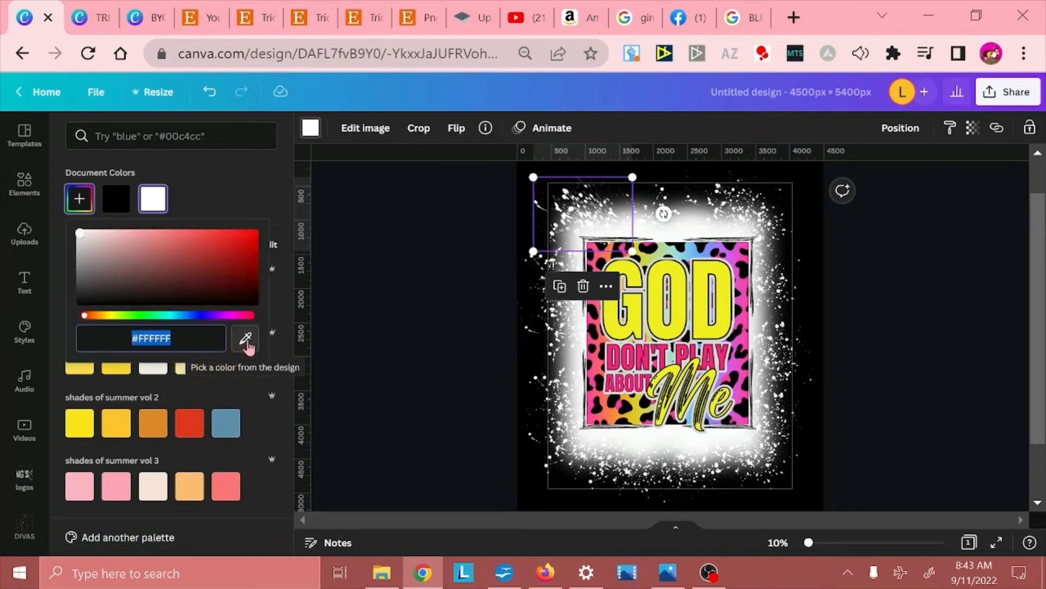
pyautogui.click(247, 342)
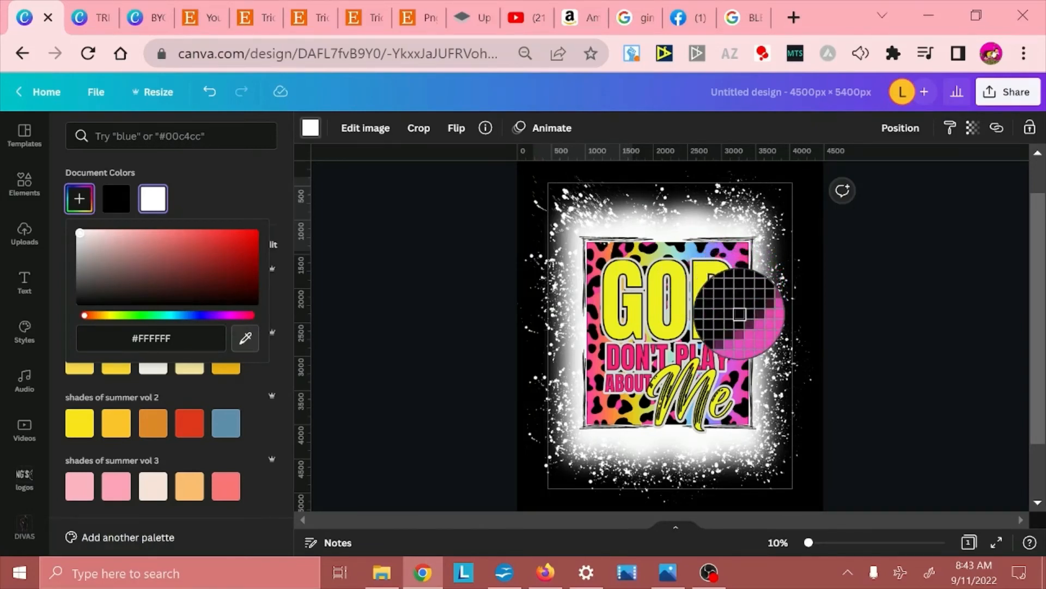
pyautogui.click(745, 335)
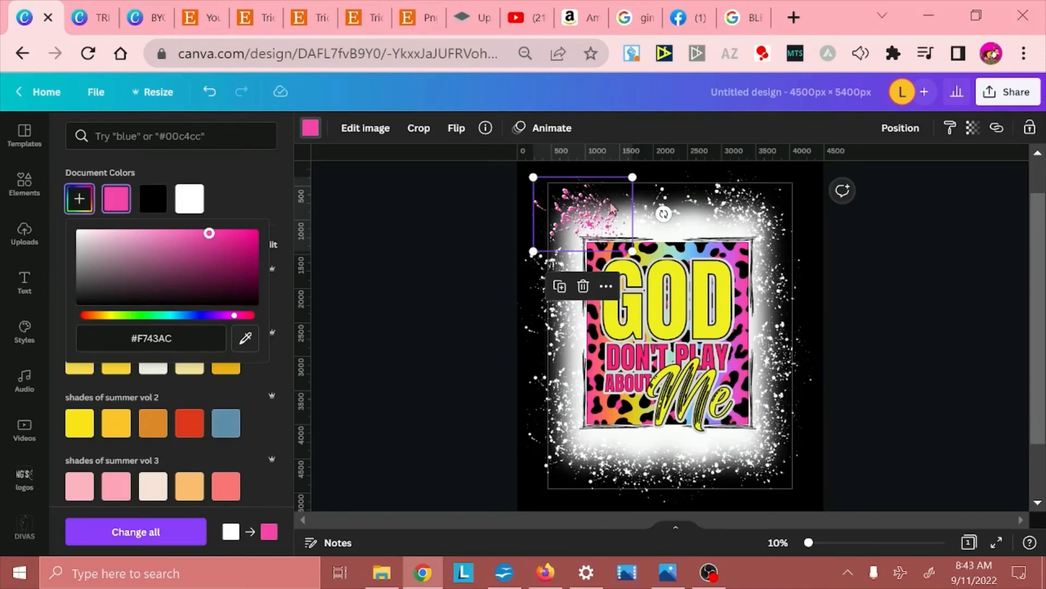
# Step: Shrink the pink splatter and position it over the white splatter along the patch's upper edge
pyautogui.moveTo(581, 206); pyautogui.dragTo(625, 200)
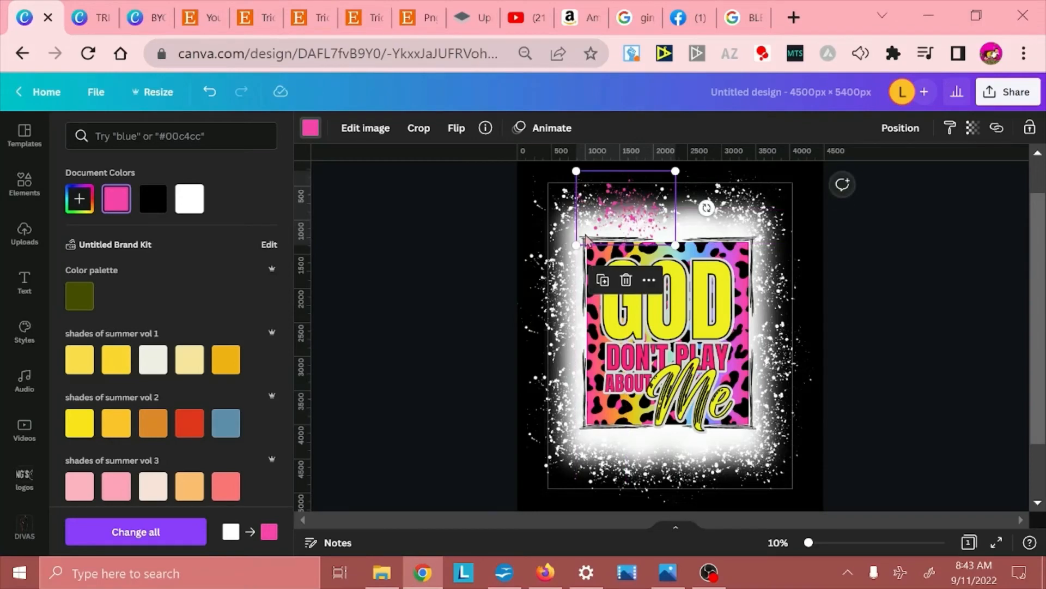
pyautogui.moveTo(575, 249); pyautogui.dragTo(599, 234)
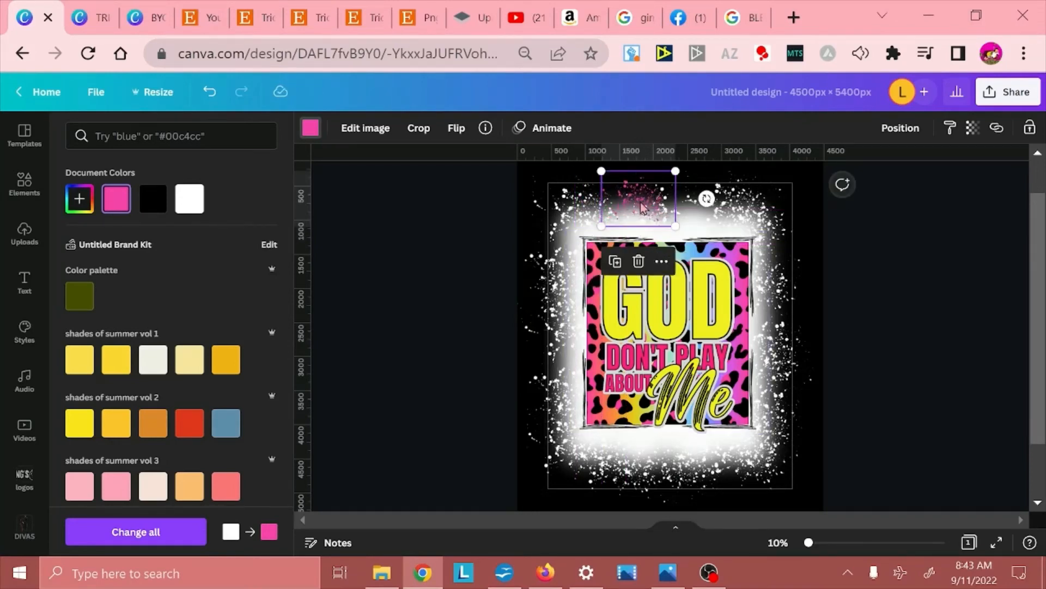
pyautogui.moveTo(643, 208); pyautogui.dragTo(628, 209)
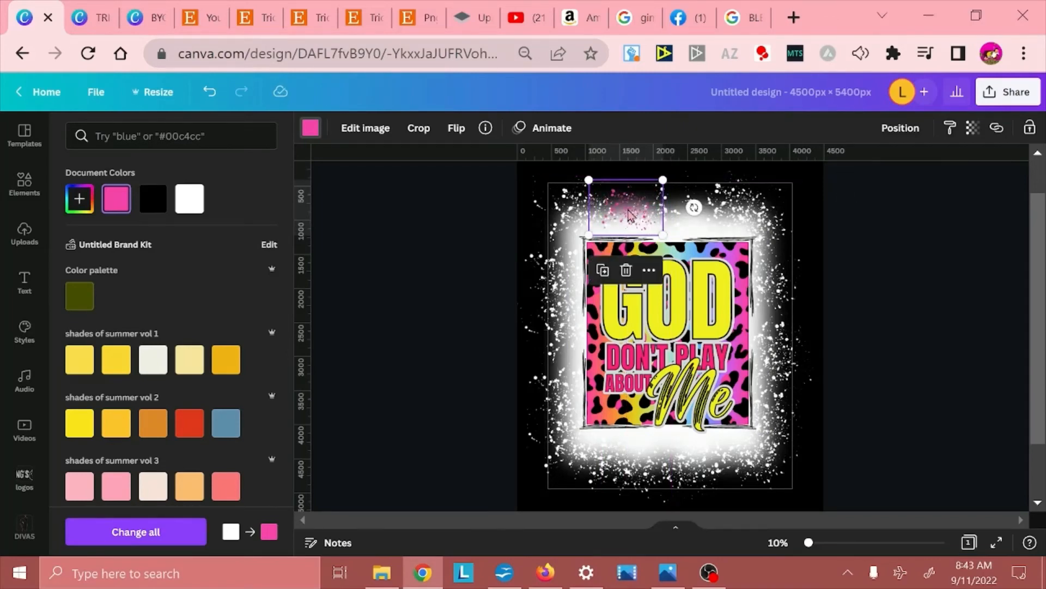
pyautogui.click(944, 309)
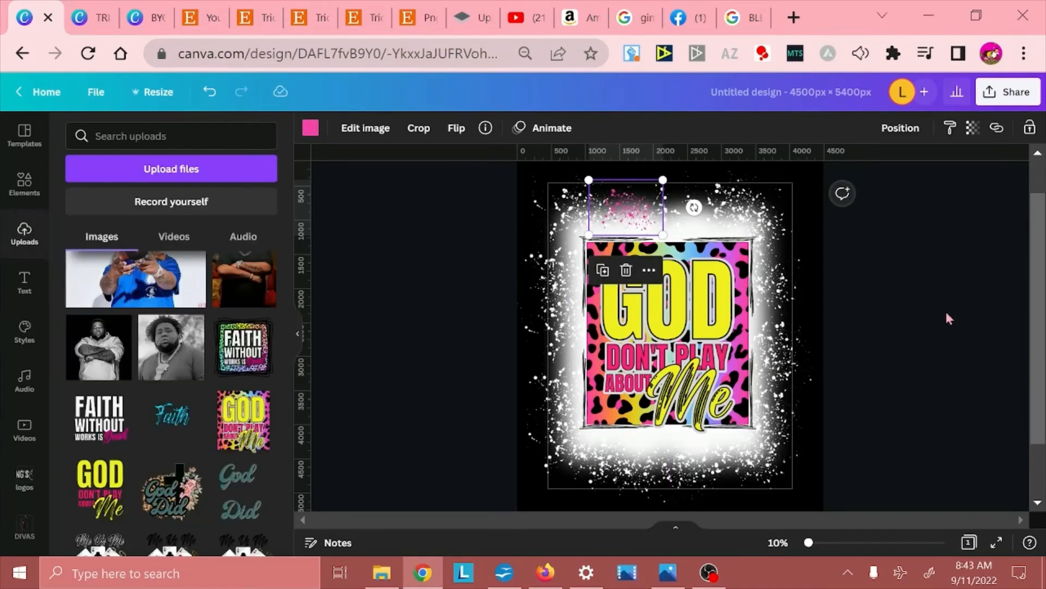
# Step: Duplicate the pink splatter and place copies at the patch's lower-left, lower-right and upper-right corners
pyautogui.click(648, 227)
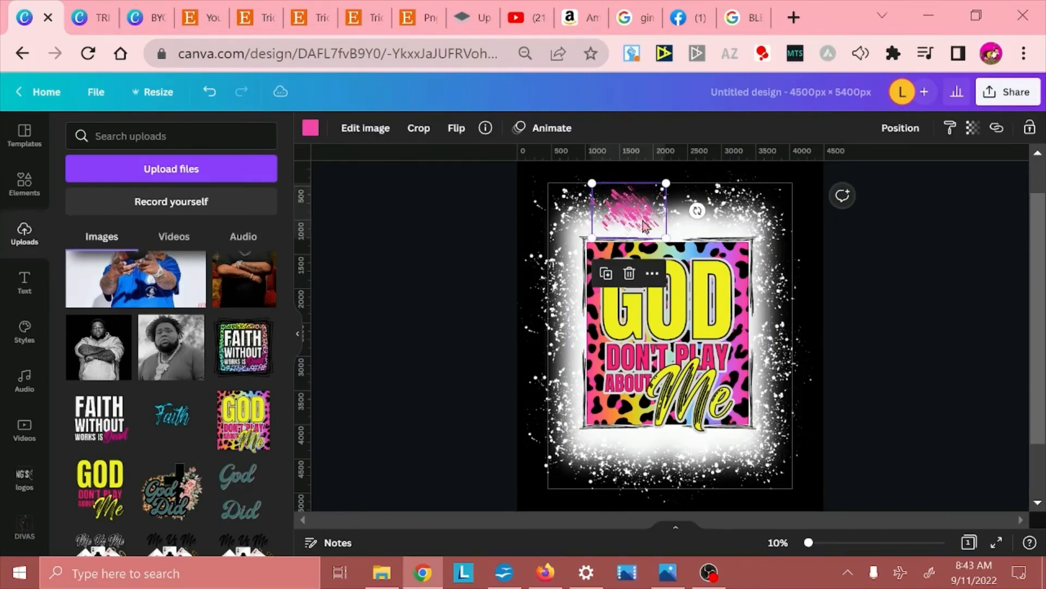
pyautogui.moveTo(634, 209); pyautogui.dragTo(619, 462)
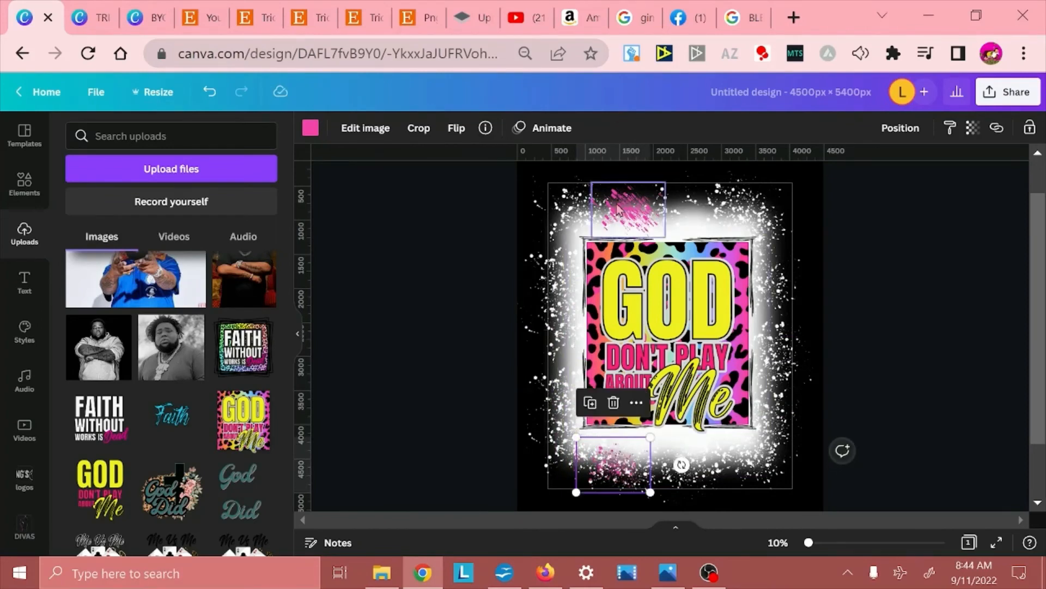
pyautogui.moveTo(623, 213); pyautogui.dragTo(742, 456)
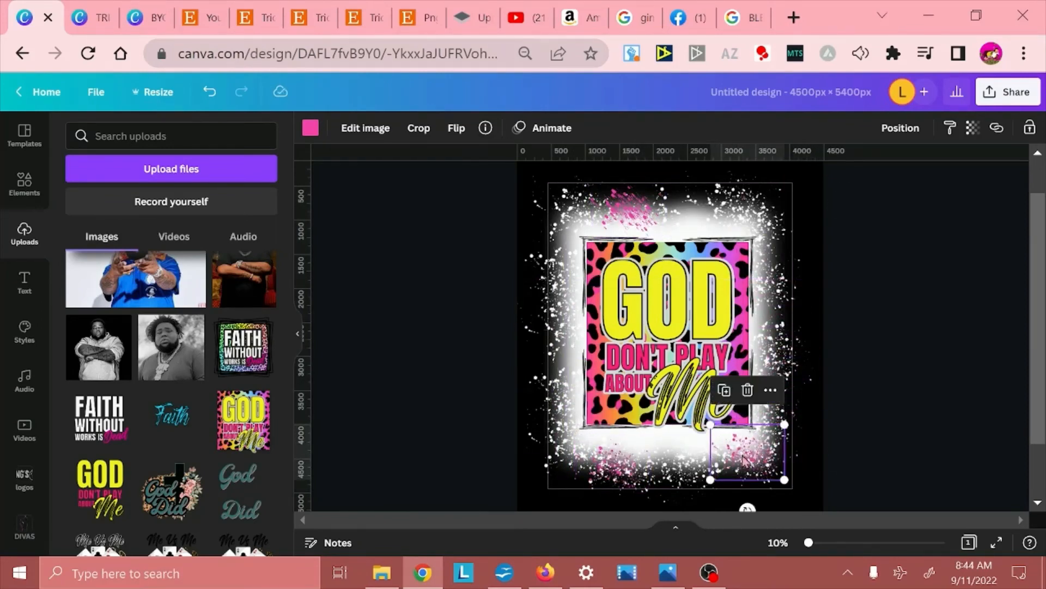
pyautogui.moveTo(618, 206); pyautogui.dragTo(739, 212)
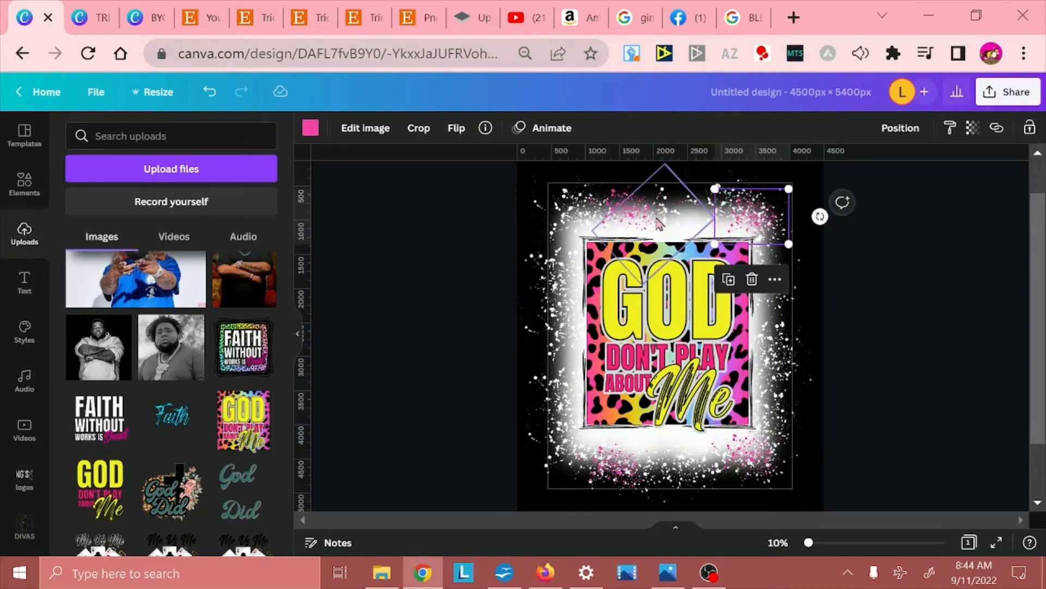
# Step: Move the original pink splatter toward the patch's upper-left corner and place duplicates, two along the left edge and one on the right edge
pyautogui.moveTo(625, 206); pyautogui.dragTo(600, 201)
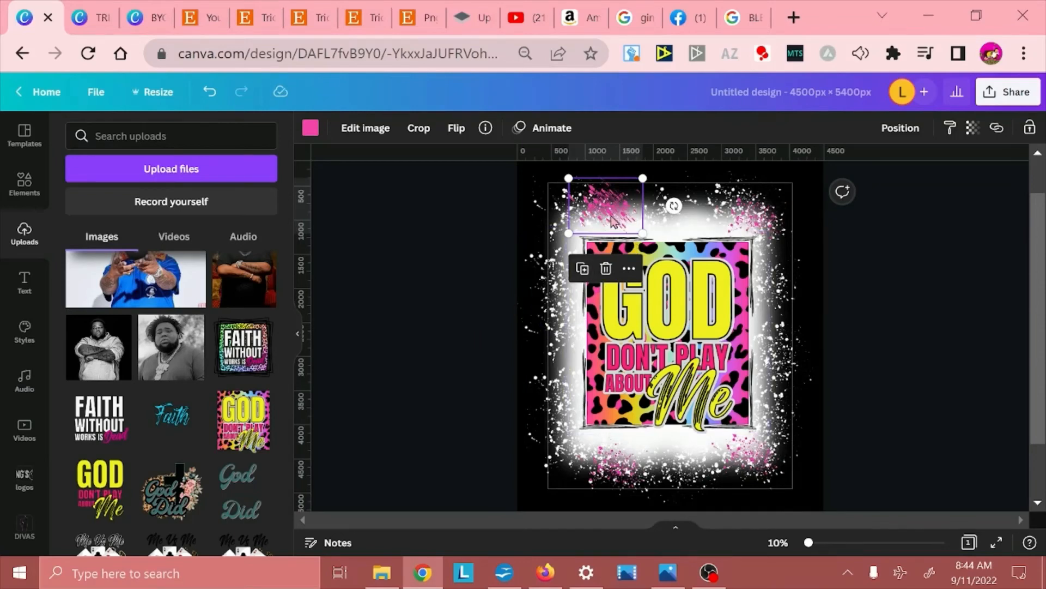
pyautogui.moveTo(611, 215); pyautogui.dragTo(568, 415)
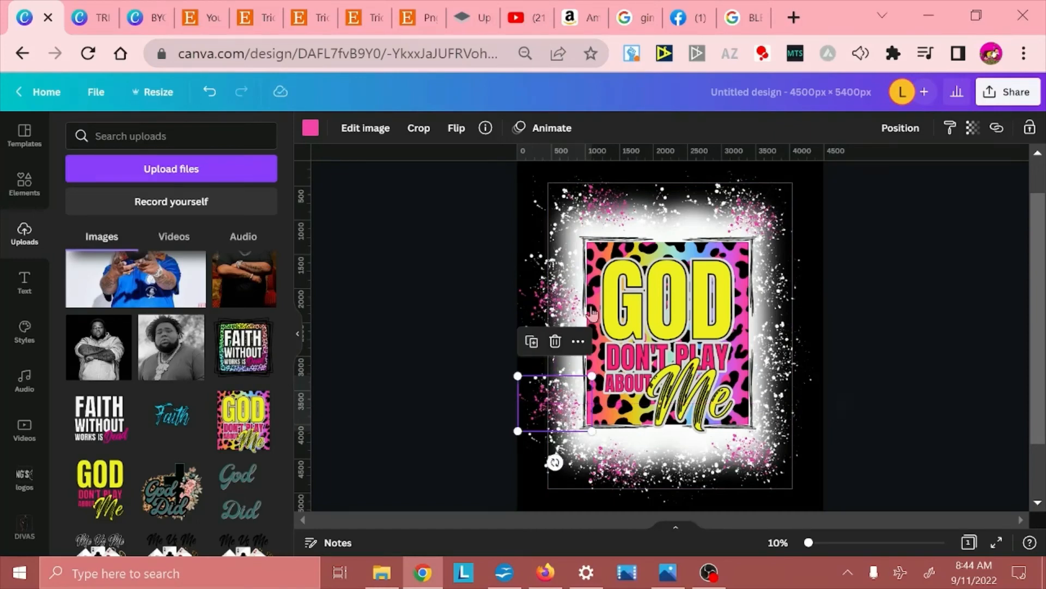
pyautogui.click(615, 213)
pyautogui.moveTo(616, 212); pyautogui.dragTo(612, 206)
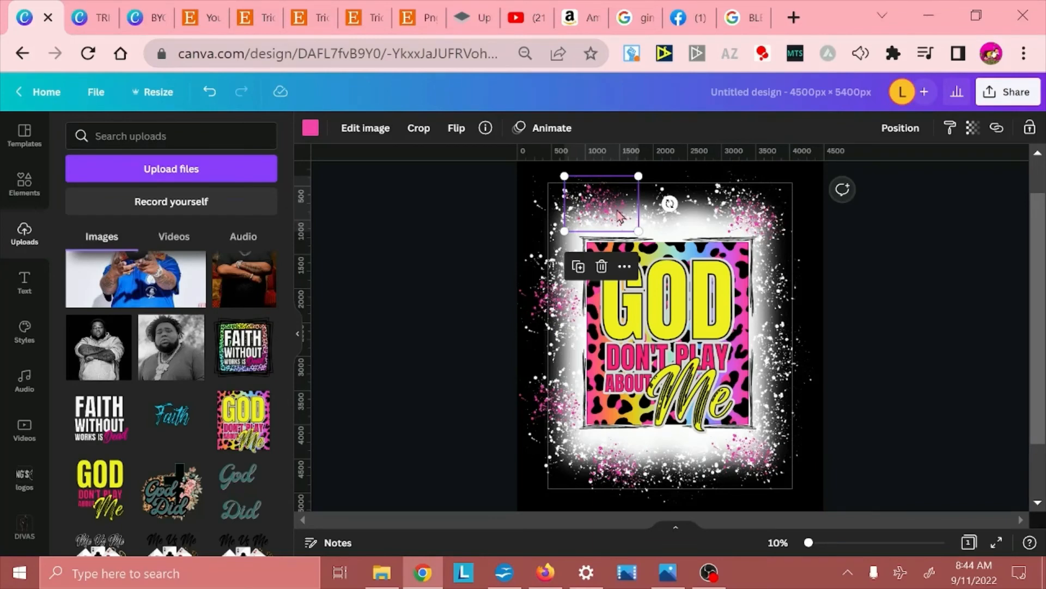
pyautogui.hotkey('ctrl', 'd')
pyautogui.moveTo(616, 212); pyautogui.dragTo(775, 350)
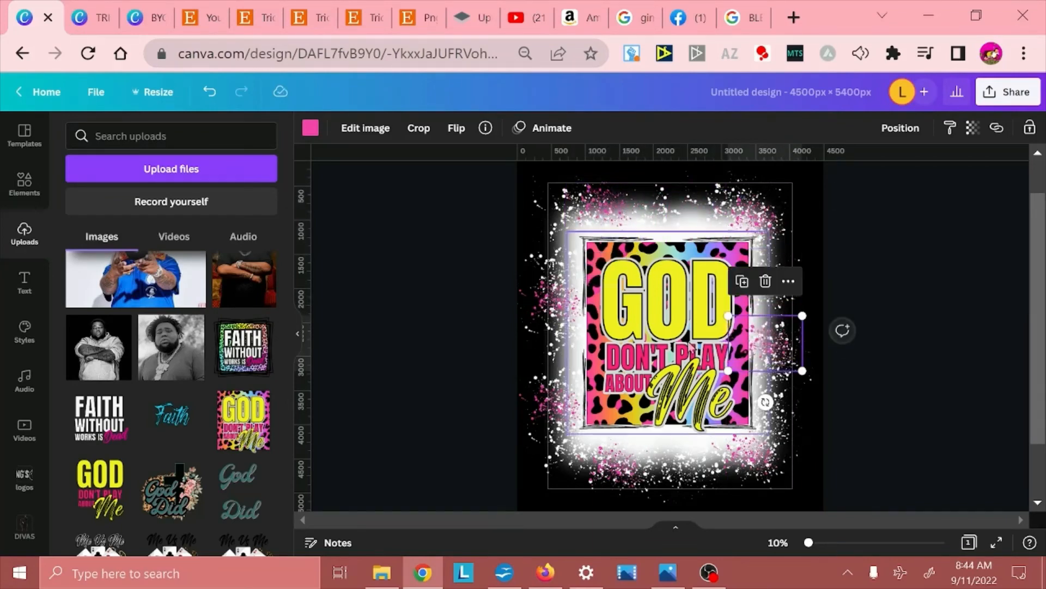
# Step: Nudge the leopard-print graphic on the patch and fine-tune the pink splatters on the left edge and at the upper-left corner
pyautogui.moveTo(665, 351); pyautogui.dragTo(656, 347)
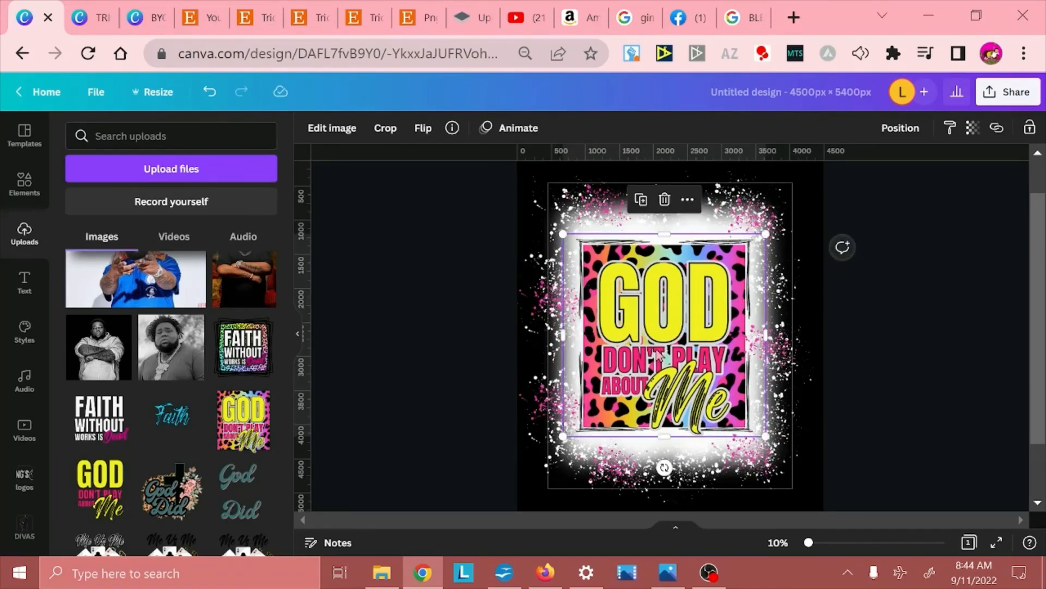
pyautogui.click(862, 357)
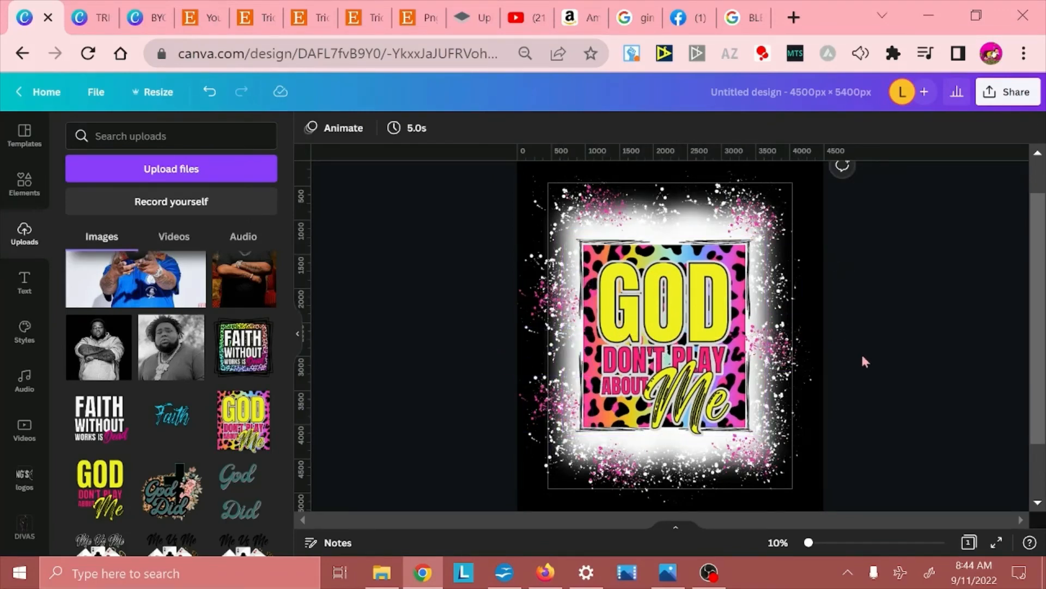
pyautogui.scroll(2, 894, 329)
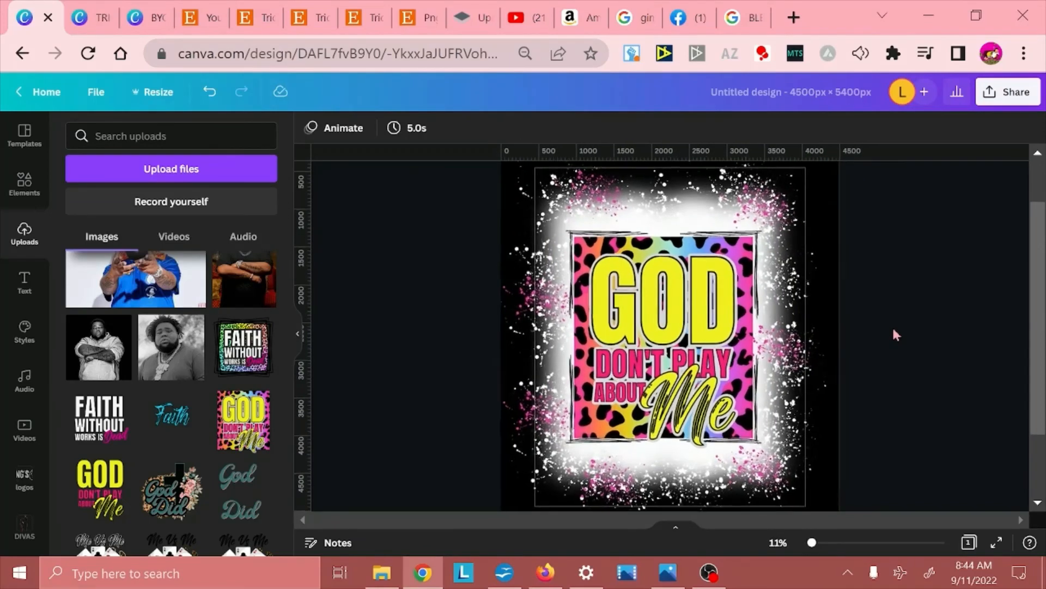
pyautogui.click(527, 288)
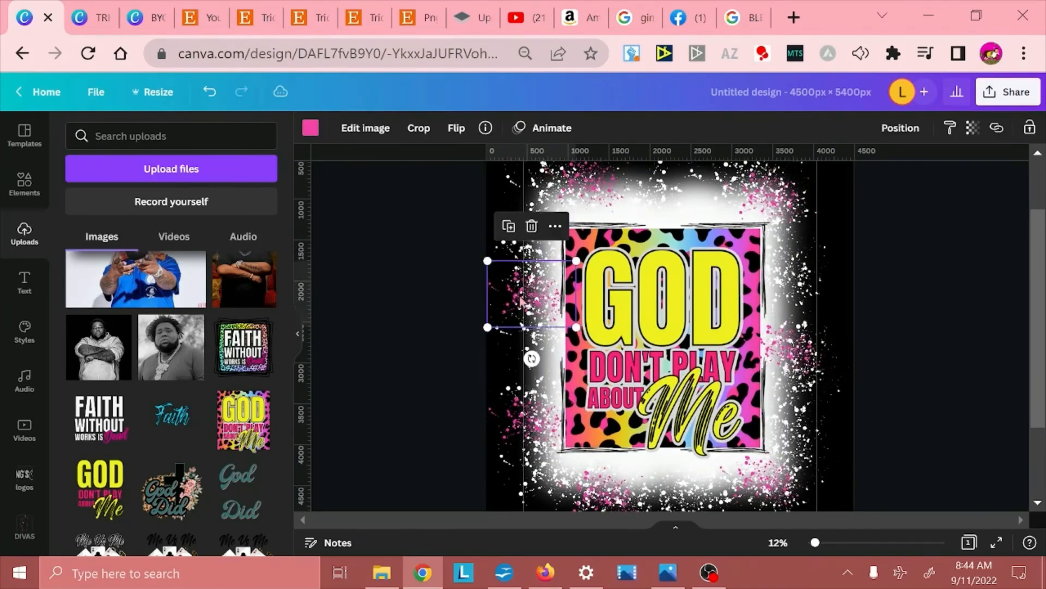
pyautogui.moveTo(527, 288); pyautogui.dragTo(518, 306)
pyautogui.moveTo(590, 179); pyautogui.dragTo(586, 187)
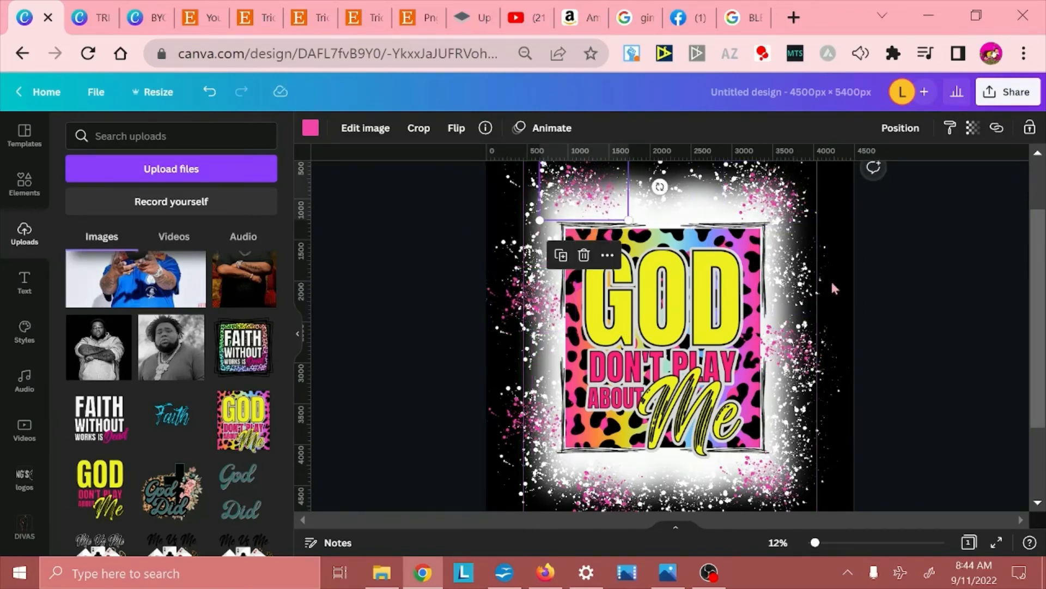
pyautogui.click(811, 359)
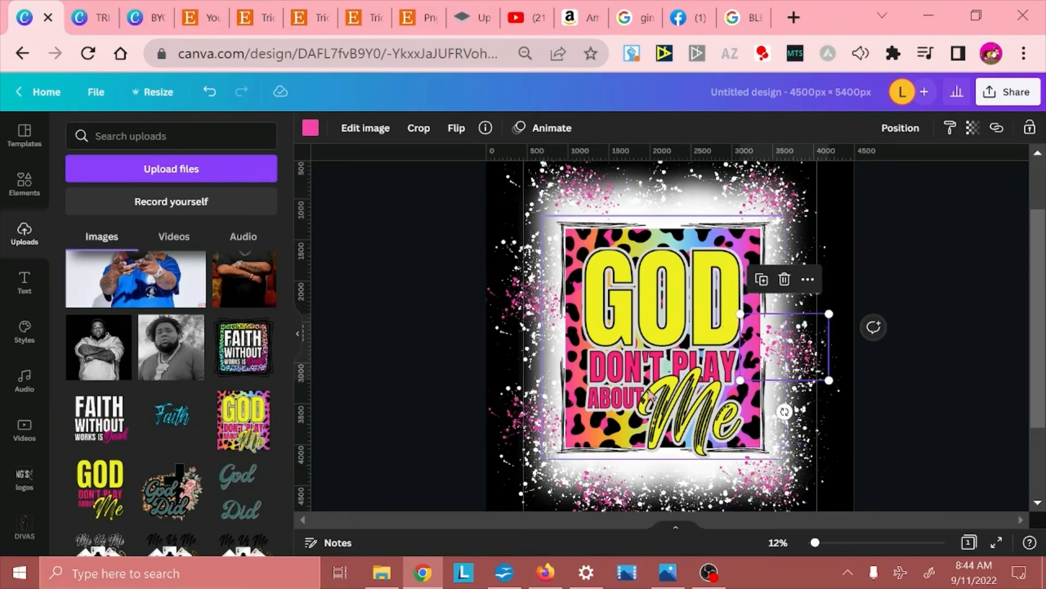
pyautogui.click(955, 348)
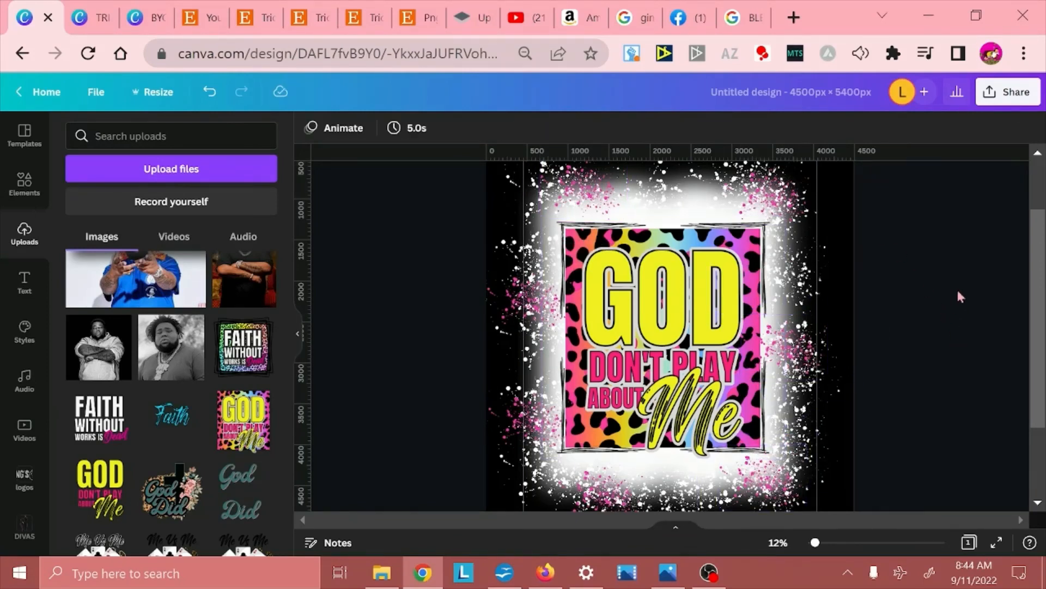
pyautogui.scroll(-2, 923, 316)
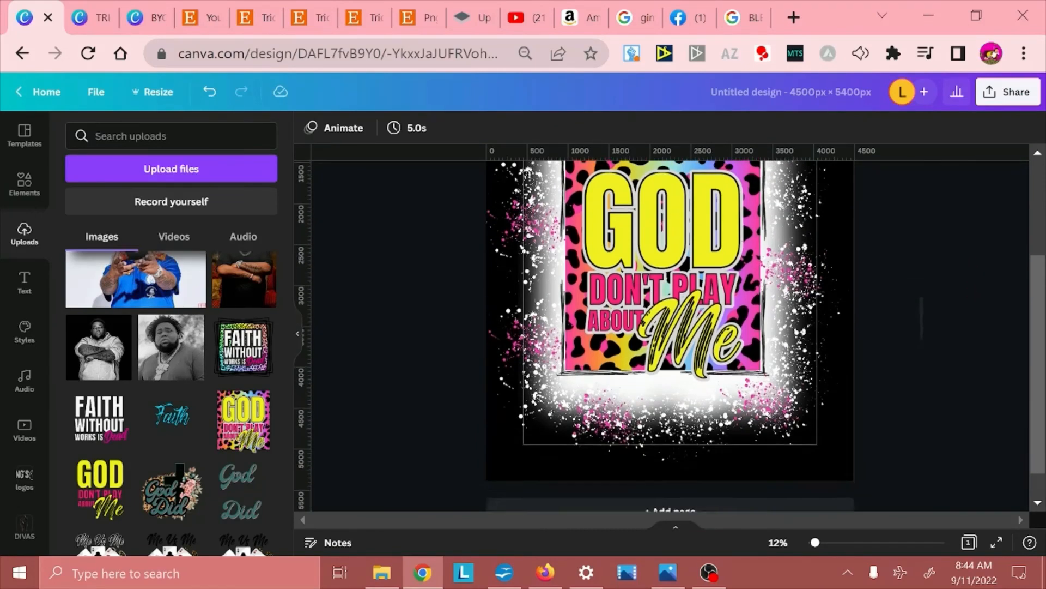
pyautogui.scroll(1, 923, 284)
pyautogui.scroll(1, 916, 321)
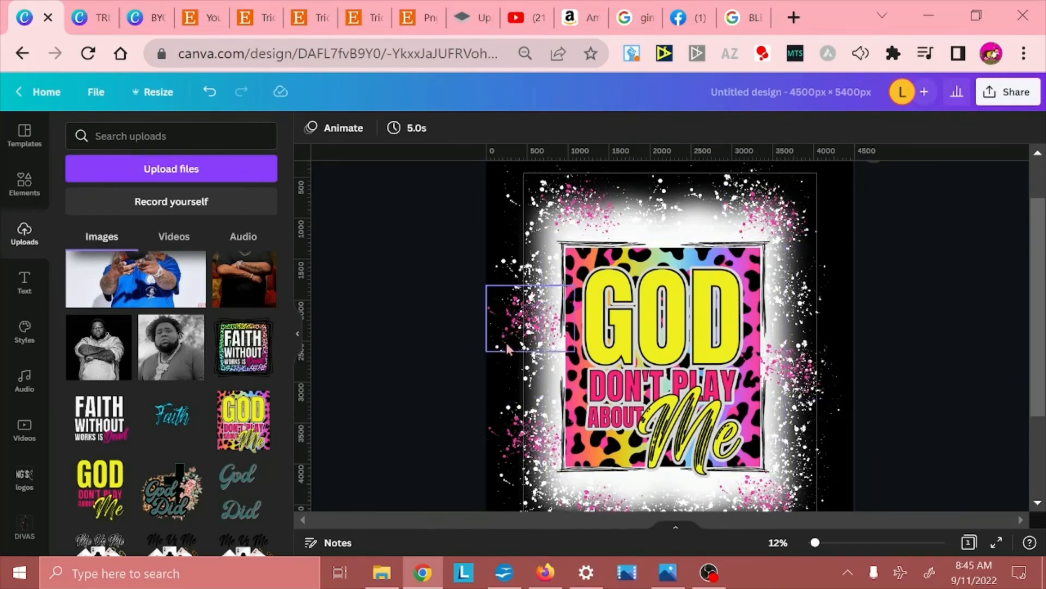
# Step: Title the design "GOD DONT LAY WITH BLEACH BACKGROUND"
pyautogui.click(818, 92)
pyautogui.write('GOD DONT')
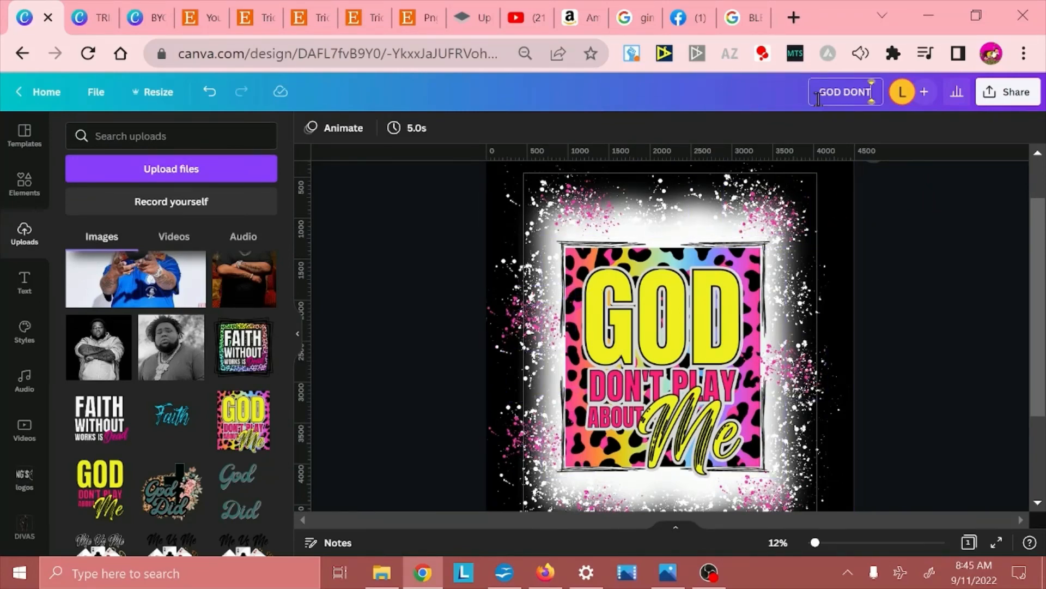
pyautogui.write(' LAY WITH BLEACH BACKGROUND')
# Step: Download the design as a 4500 × 5400 px PNG with a transparent background
pyautogui.click(1007, 91)
pyautogui.click(910, 411)
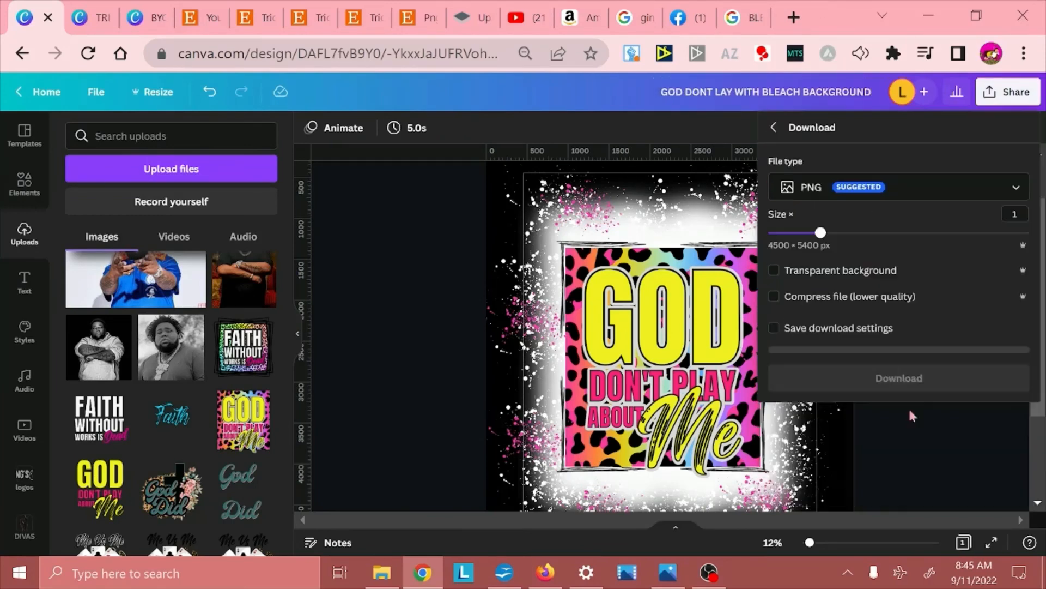
pyautogui.click(774, 270)
pyautogui.click(898, 374)
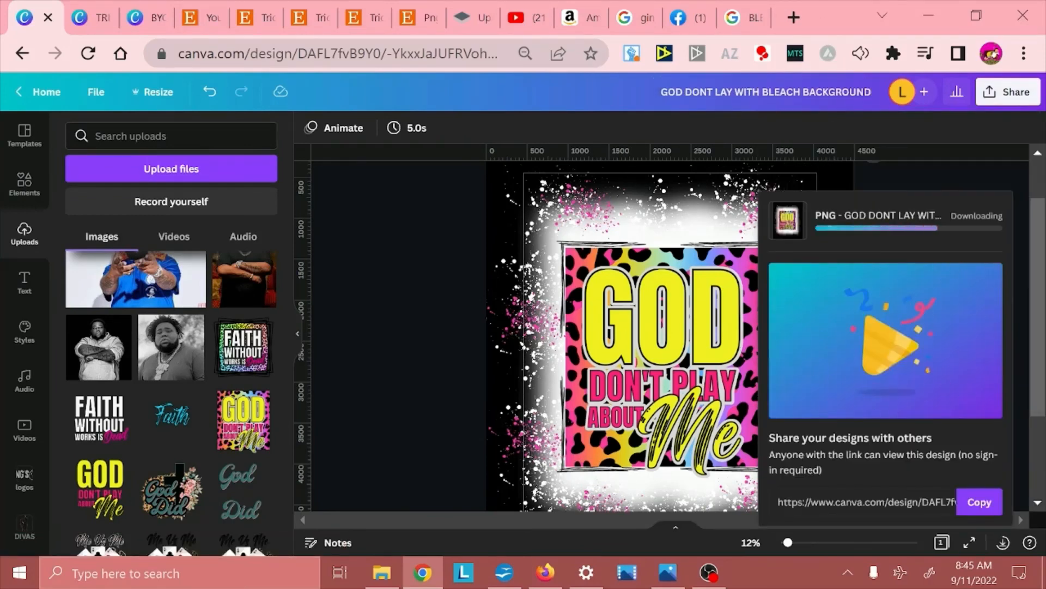
# Step: Add a new page to the design and search the elements library for "TSHIRT"
pyautogui.hotkey('ctrl', 'Return')
pyautogui.click(24, 184)
pyautogui.click(162, 136)
pyautogui.press('BackSpace')
pyautogui.press('BackSpace')
pyautogui.press('BackSpace')
pyautogui.press('BackSpace')
pyautogui.press('BackSpace')
pyautogui.press('BackSpace')
pyautogui.write('TSHIRT')
pyautogui.press('Return')
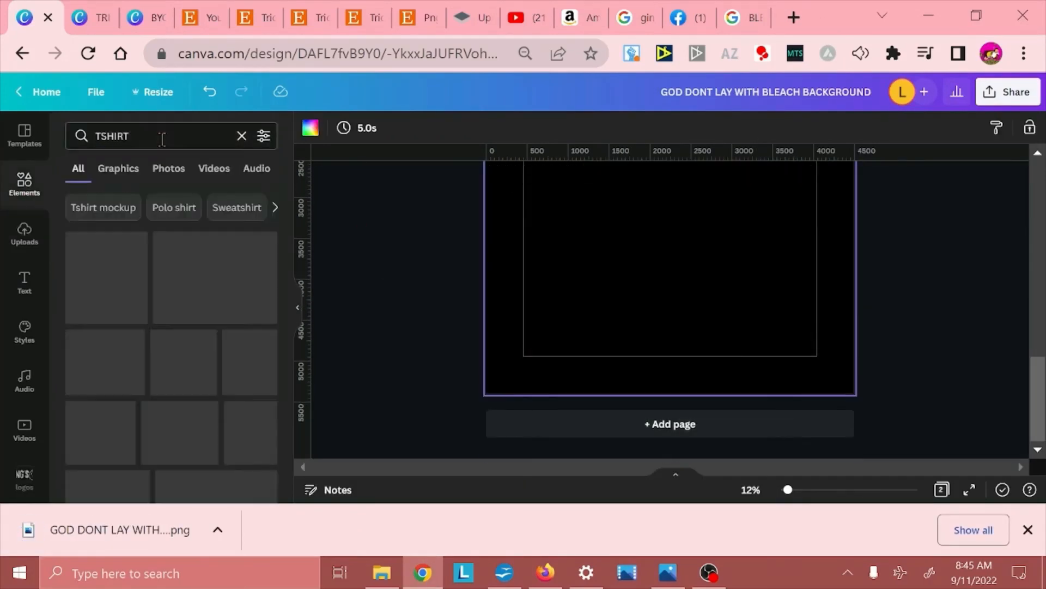
# Step: Browse the T-shirt photos and add the picture of four coloured shirts hanging on a clothesline to the new page
pyautogui.scroll(-3, 171, 327)
pyautogui.click(118, 168)
pyautogui.scroll(-3, 171, 327)
pyautogui.scroll(-3, 171, 327)
pyautogui.click(169, 168)
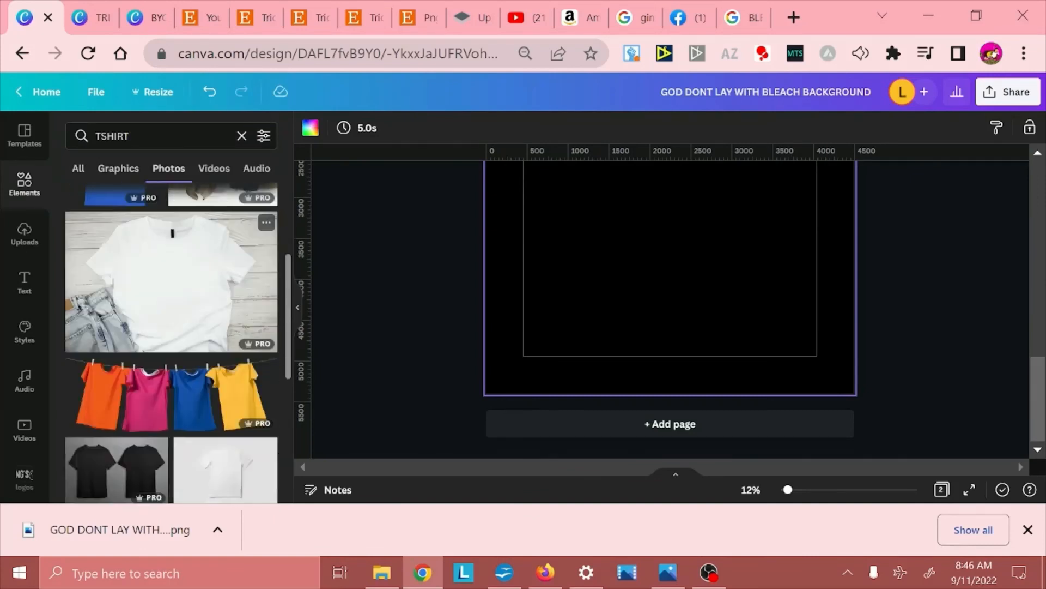
pyautogui.click(171, 394)
pyautogui.scroll(5, 878, 322)
# Step: Upload the downloaded PNG and add it to the page, scaled down to about the width of one shirt
pyautogui.moveTo(119, 529); pyautogui.dragTo(391, 289)
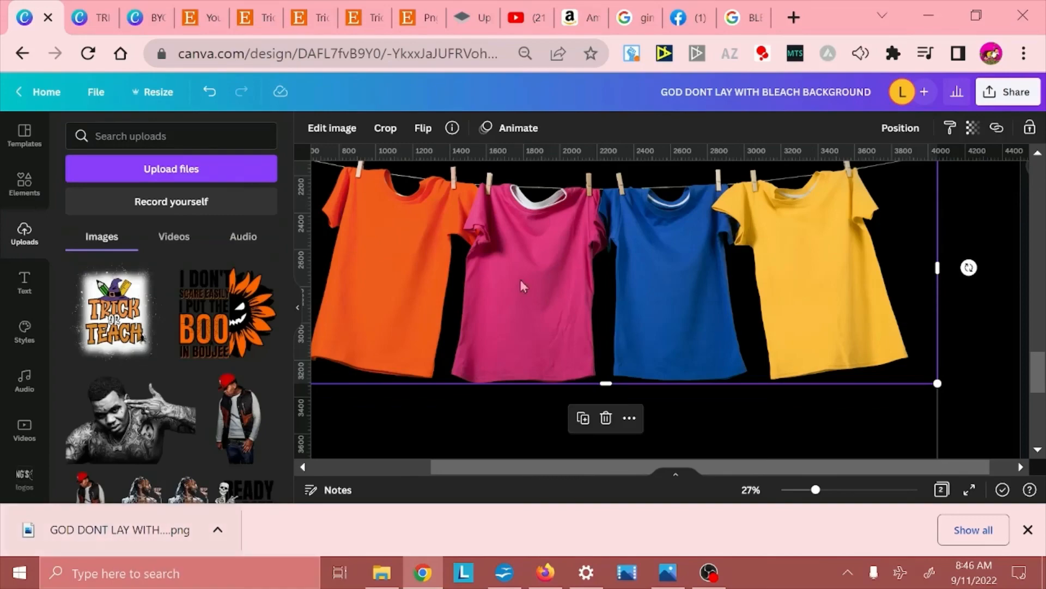
pyautogui.scroll(-3, 521, 286)
pyautogui.moveTo(599, 229); pyautogui.dragTo(617, 386)
pyautogui.moveTo(499, 201); pyautogui.dragTo(668, 402)
pyautogui.moveTo(771, 425); pyautogui.dragTo(774, 229)
pyautogui.moveTo(878, 206); pyautogui.dragTo(767, 343)
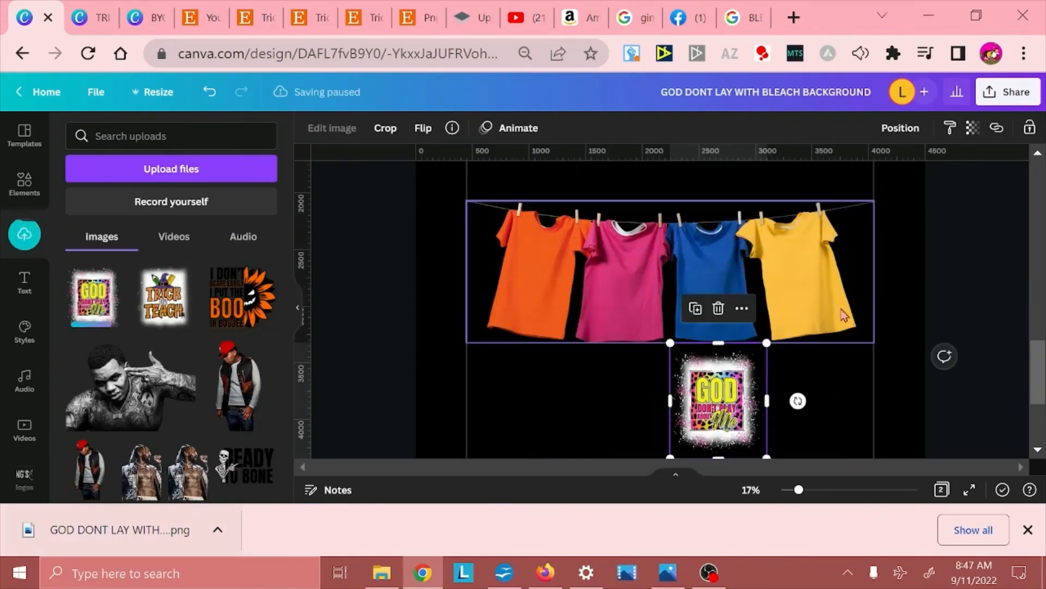
# Step: Place the graphic on the yellow shirt, tilted to match its angle, and fit a duplicate upright on the blue shirt
pyautogui.moveTo(718, 400); pyautogui.dragTo(802, 272)
pyautogui.scroll(5, 803, 273)
pyautogui.moveTo(801, 471); pyautogui.dragTo(835, 474)
pyautogui.moveTo(889, 130); pyautogui.dragTo(869, 165)
pyautogui.moveTo(772, 299); pyautogui.dragTo(774, 276)
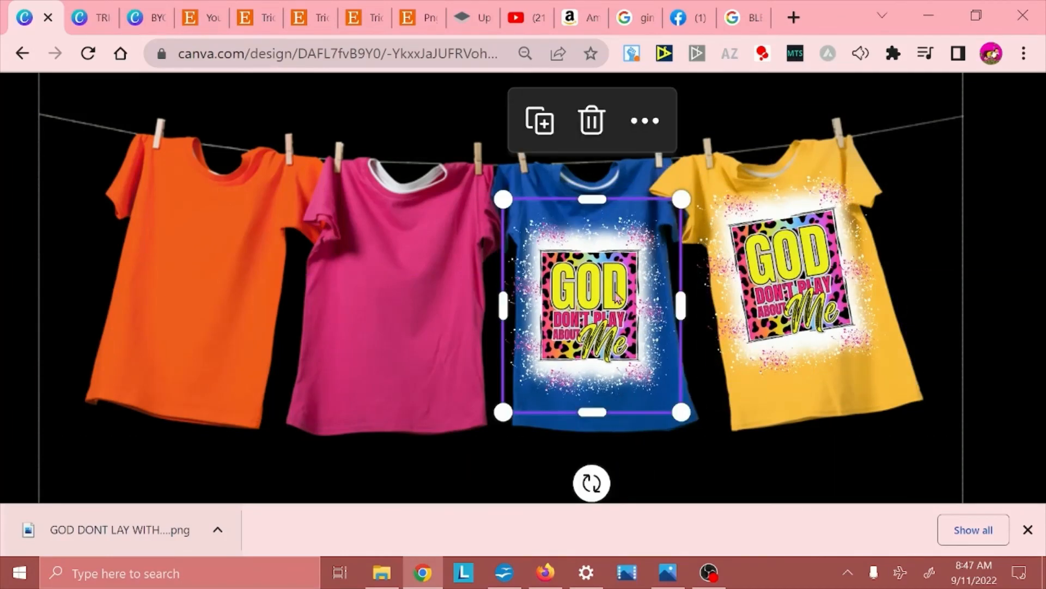
pyautogui.moveTo(617, 297); pyautogui.dragTo(627, 288)
pyautogui.moveTo(690, 191); pyautogui.dragTo(681, 202)
# Step: Duplicate the graphic onto the pink and orange shirts, tilting the orange shirt's copy to match its angle
pyautogui.hotkey('ctrl', 'd')
pyautogui.moveTo(561, 306); pyautogui.dragTo(212, 320)
pyautogui.hotkey('ctrl', 'd')
pyautogui.moveTo(213, 474); pyautogui.dragTo(187, 472)
pyautogui.moveTo(202, 311); pyautogui.dragTo(189, 280)
pyautogui.click(1024, 325)
pyautogui.scroll(3, 172, 376)
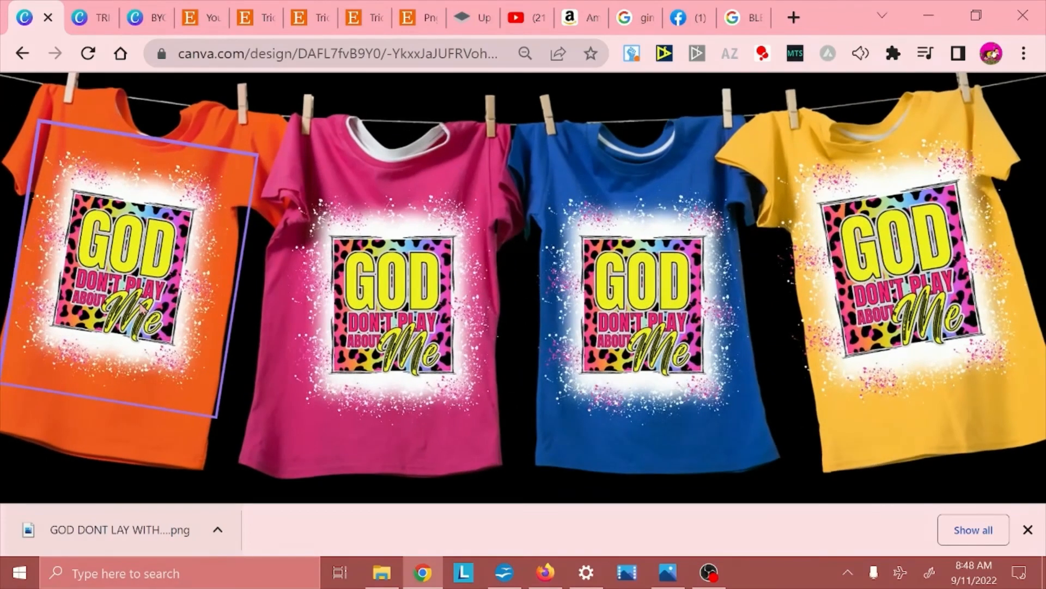